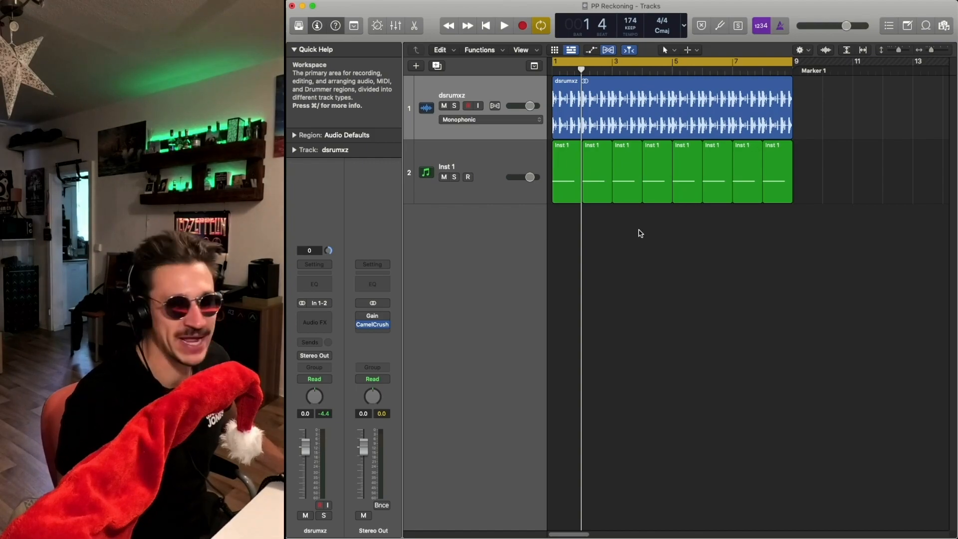
Step: Select the Inst 1 track and open its Phase Plant instrument
left_click(484, 157)
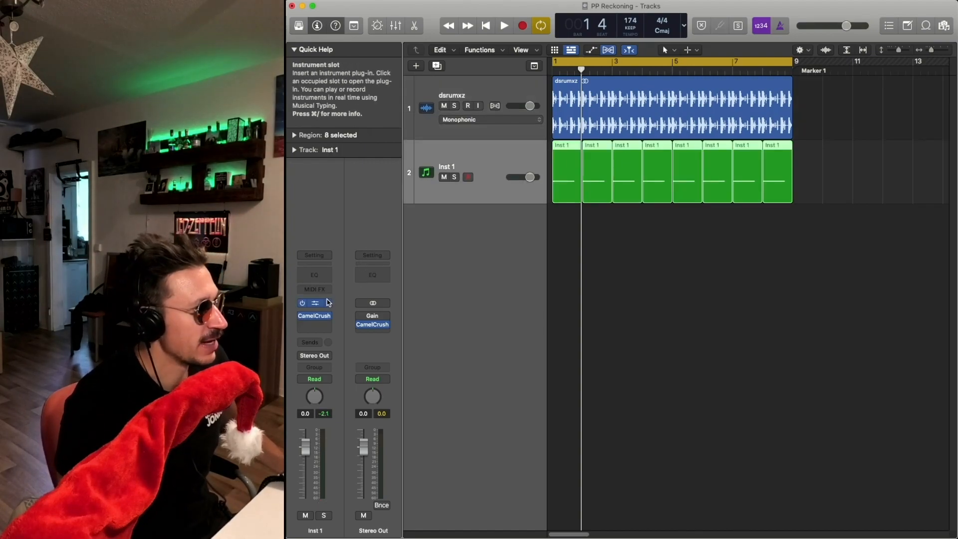
left_click(320, 304)
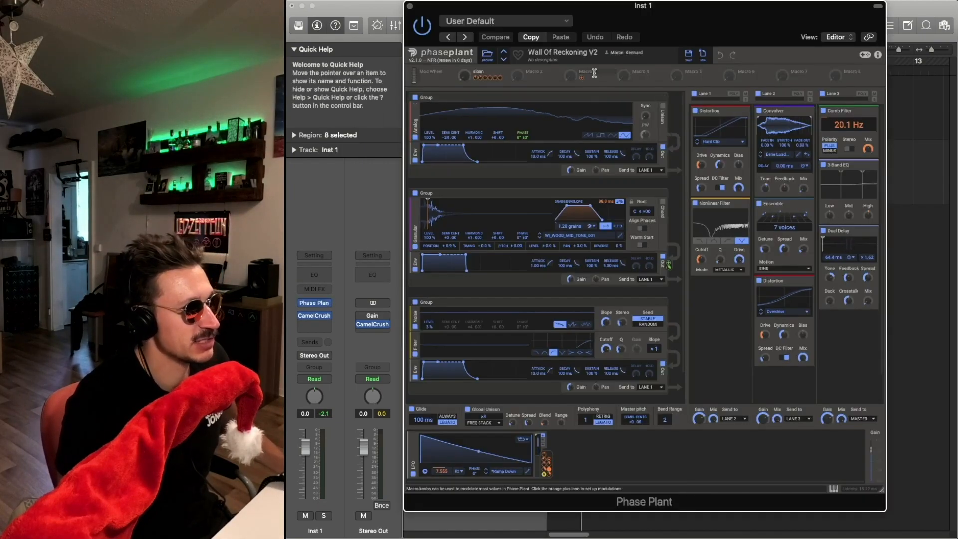
left_click_drag(573, 6, 574, 6)
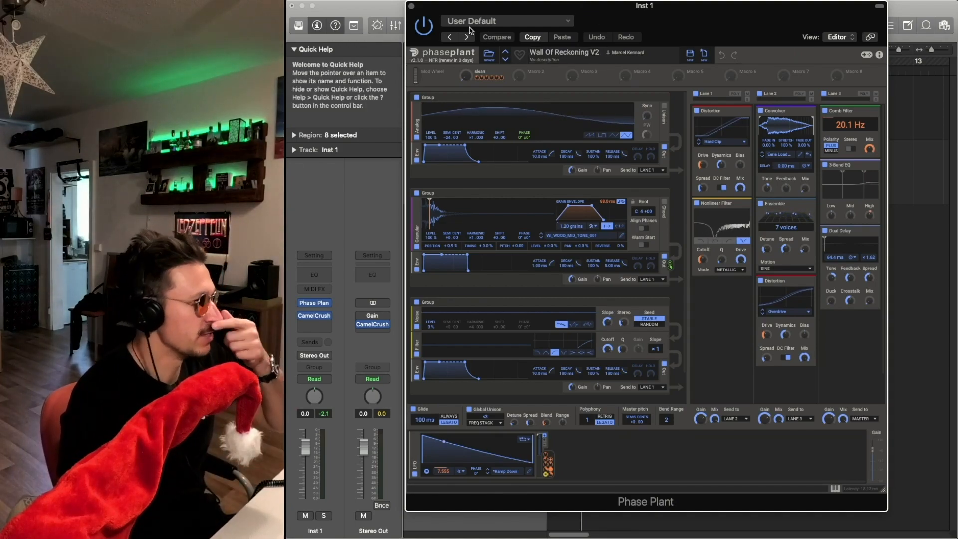
left_click(412, 8)
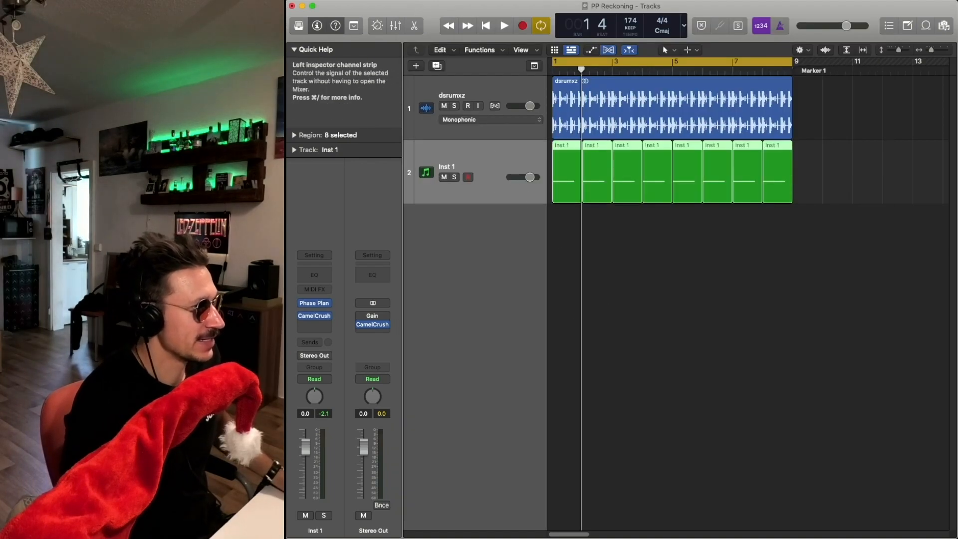
left_click(311, 303)
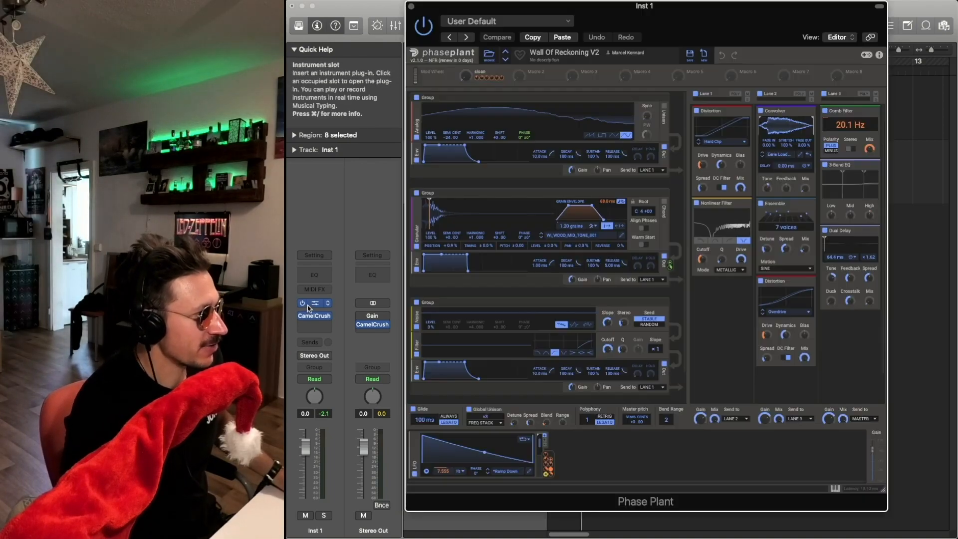
left_click(533, 37)
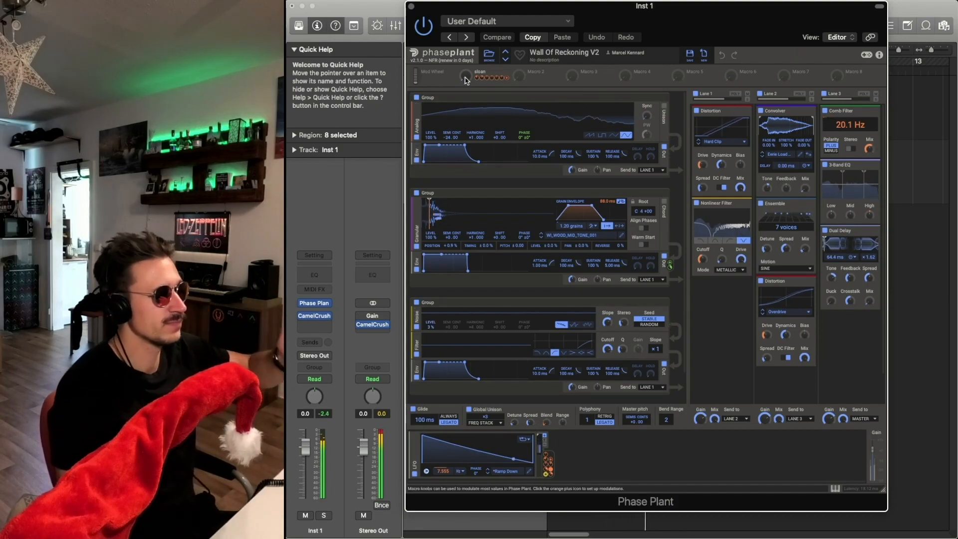
Step: Solo Inst 1 and audition the first macro by raising it to 100% and returning it to zero
left_click_drag(466, 80, 466, 55)
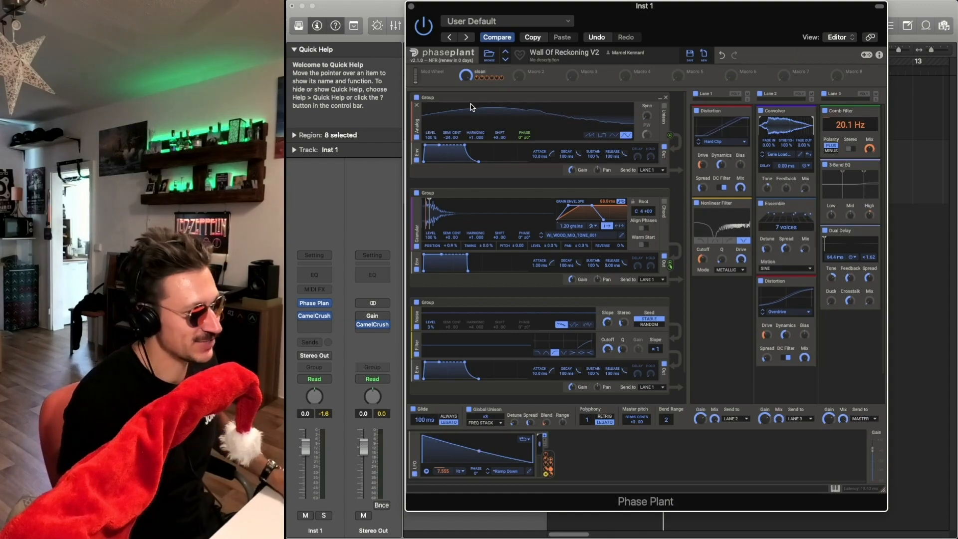
left_click(324, 515)
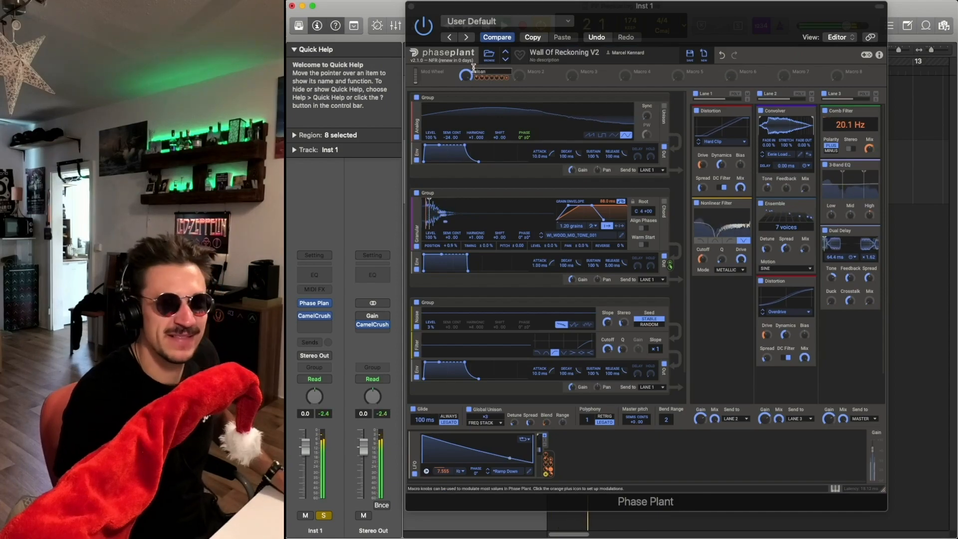
left_click(474, 71)
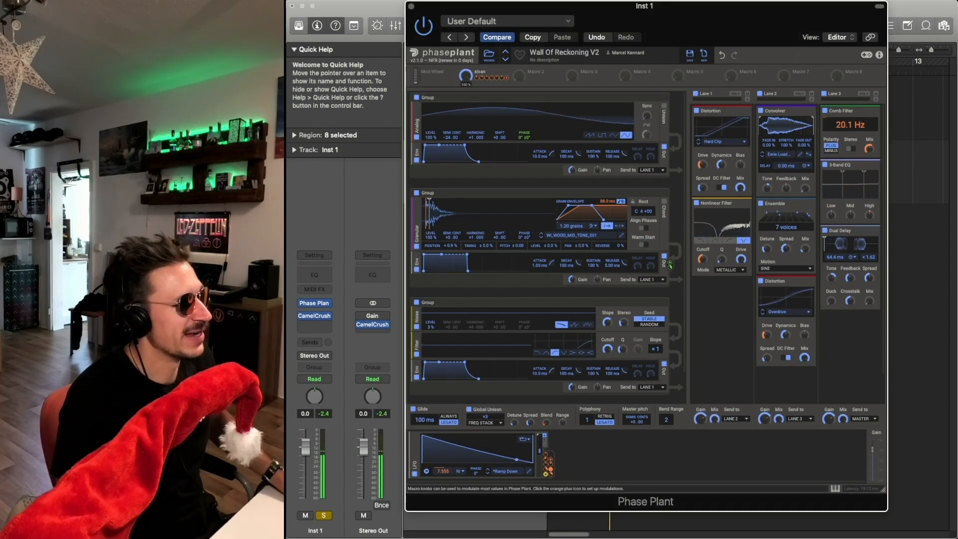
left_click_drag(466, 75, 465, 115)
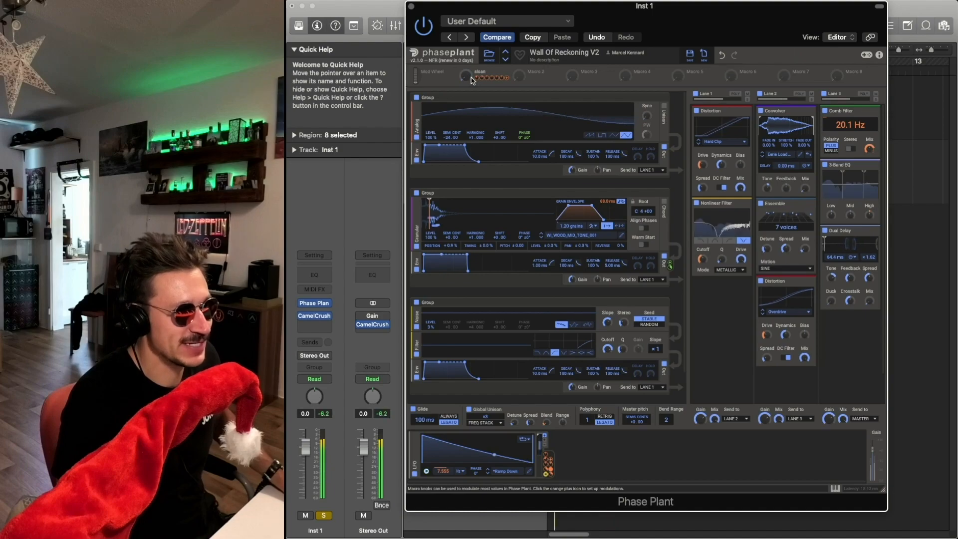
mouse_move(481, 78)
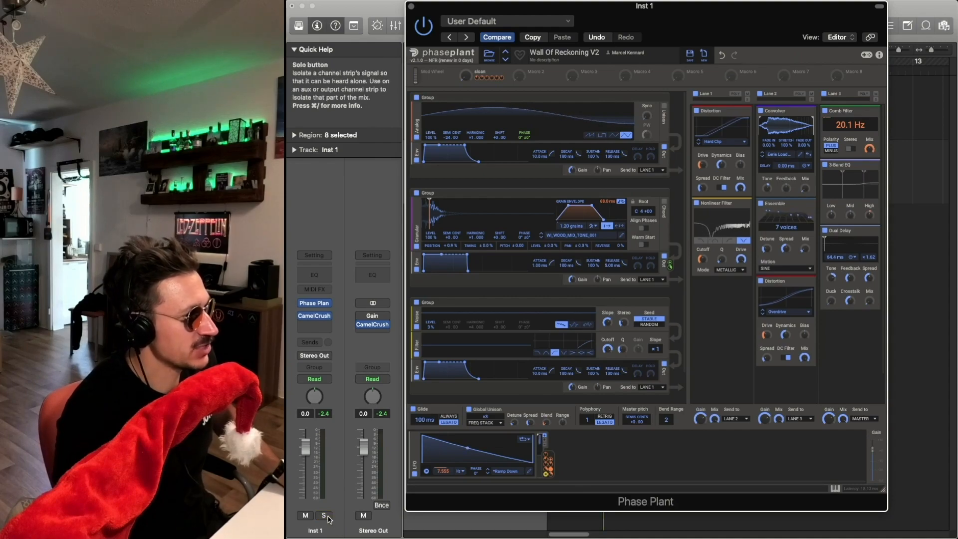
Step: Play Inst 1 together with the drums and solo the Inst 1 track again
left_click(612, 525)
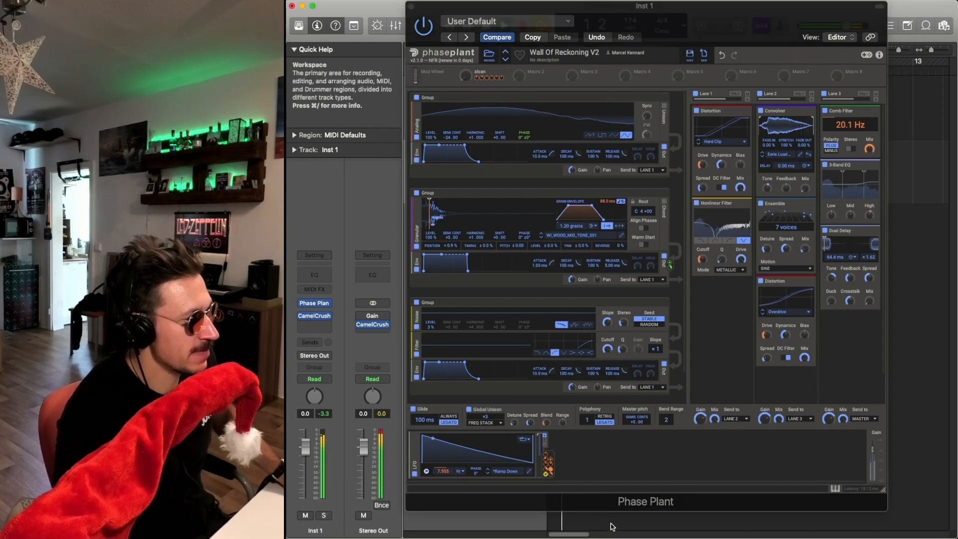
left_click(323, 516)
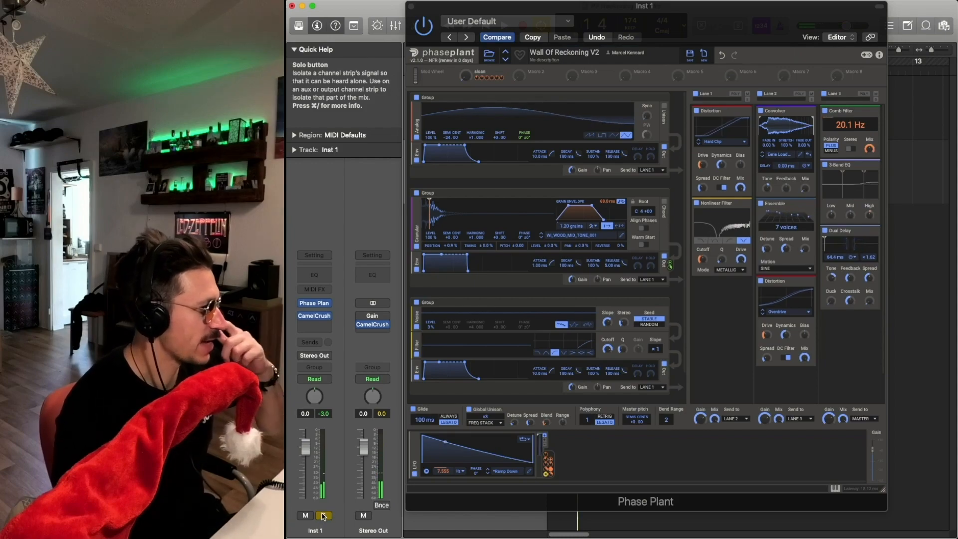
left_click(323, 516)
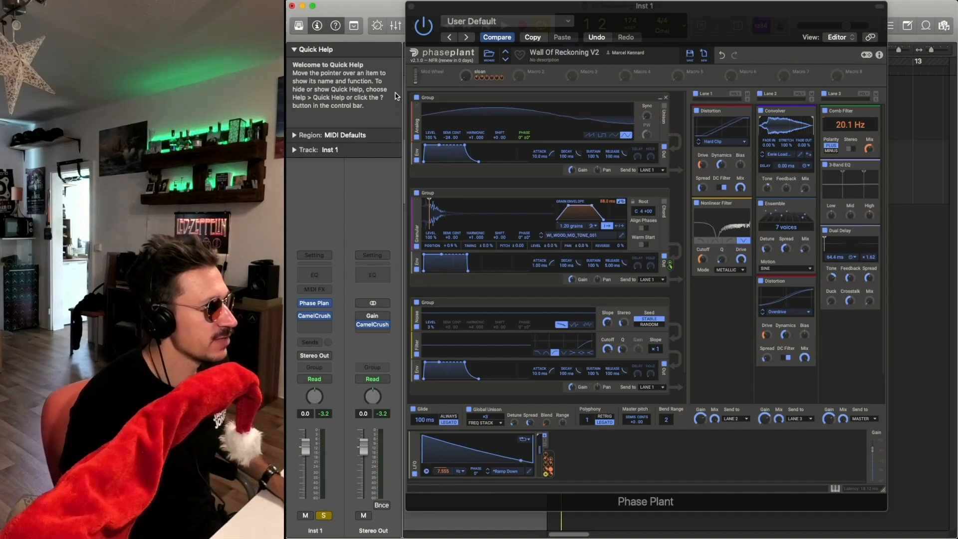
Step: Disable effect Lanes 1, 2 and 3 and the noise and analog generator groups so only the granular group plays
left_click(716, 100)
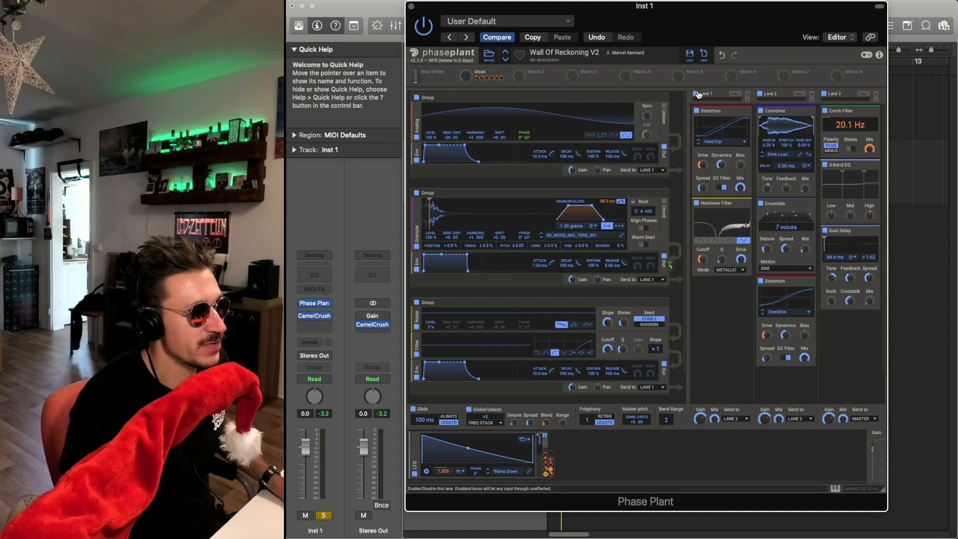
left_click(695, 93)
left_click(761, 93)
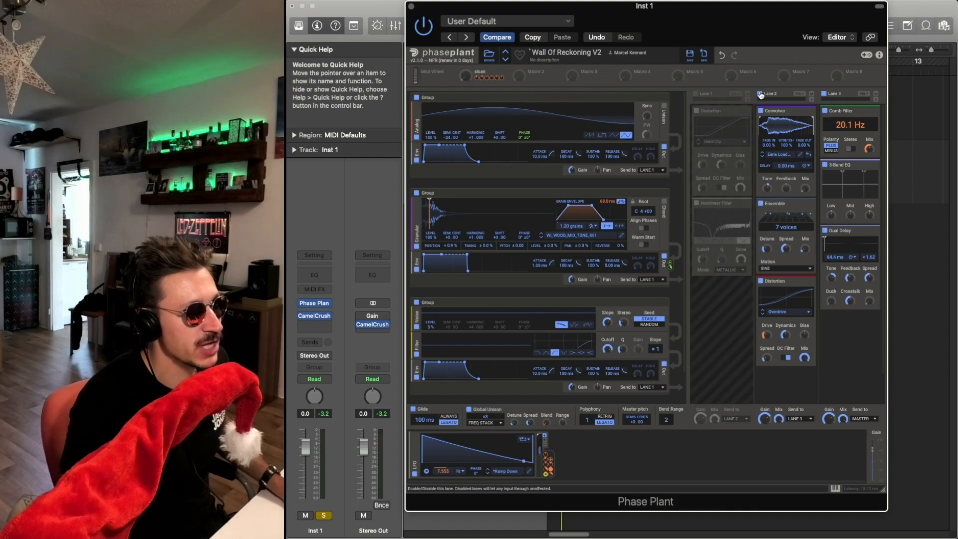
left_click(825, 93)
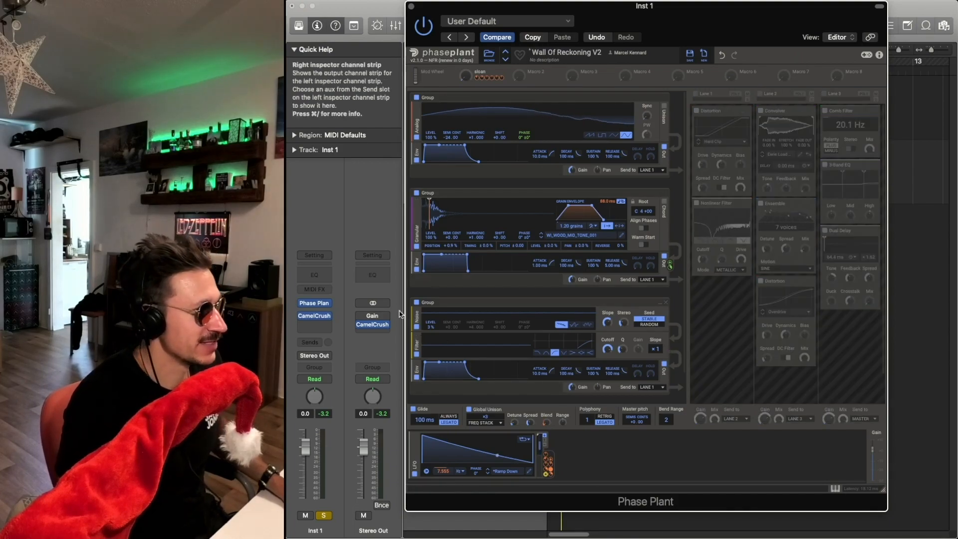
left_click(418, 303)
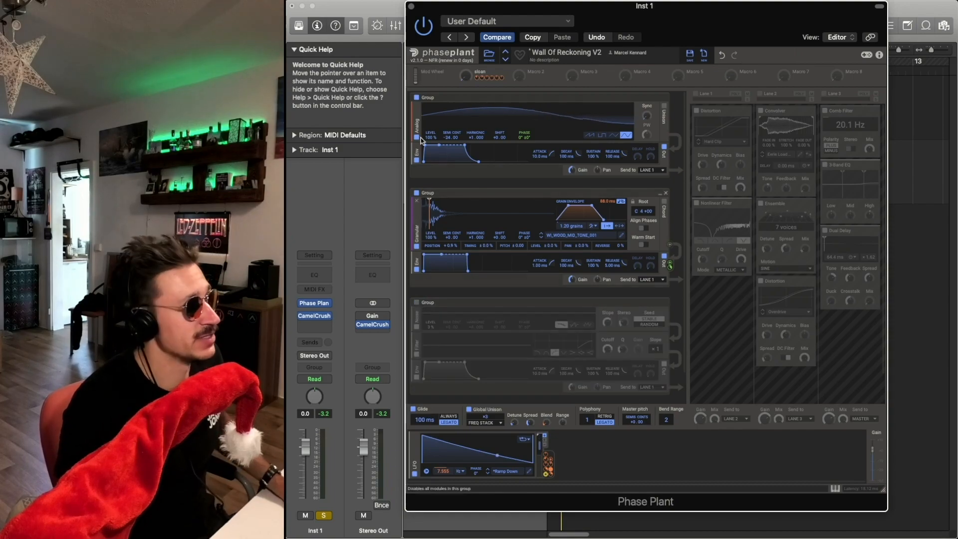
left_click(418, 98)
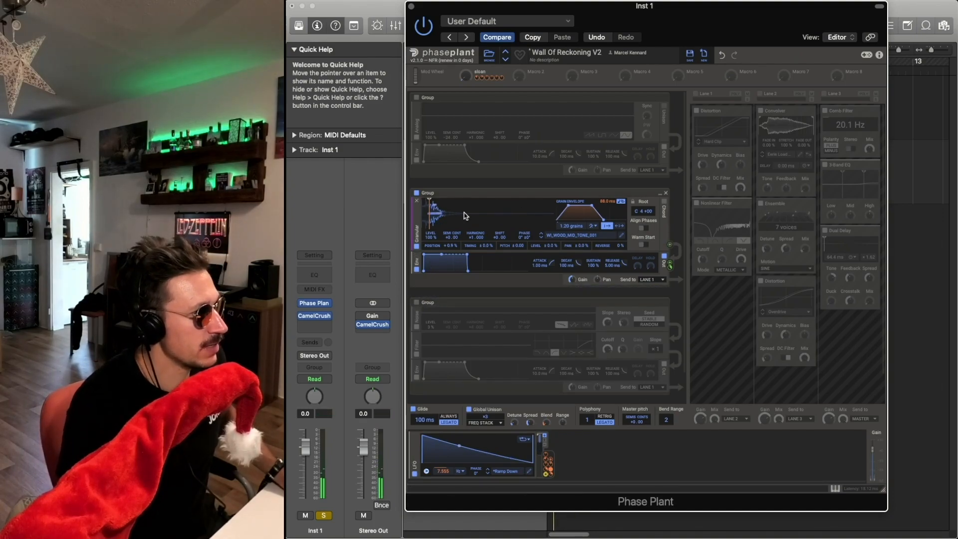
Step: Examine the LFO's modulation assignments and how they affect the granular group
left_click(549, 461)
left_click(589, 458)
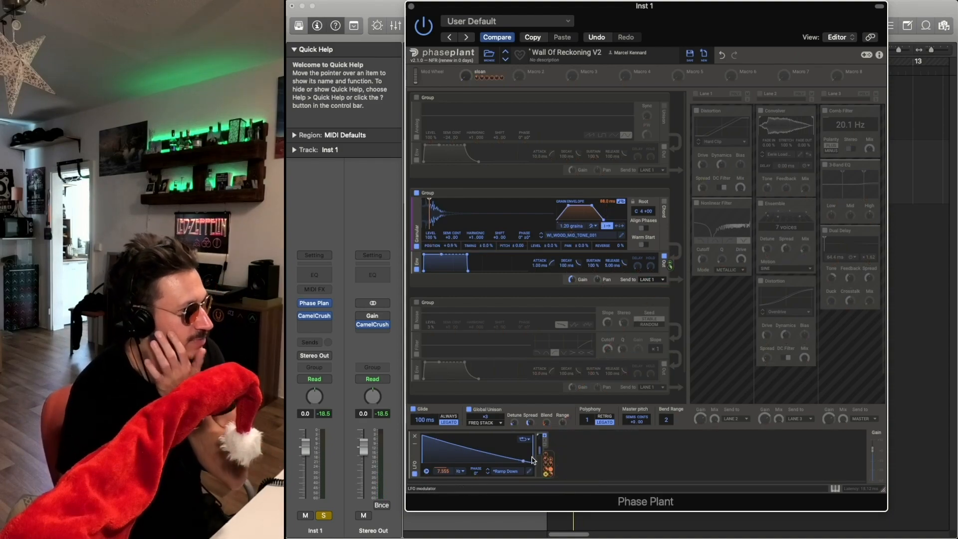
mouse_move(546, 457)
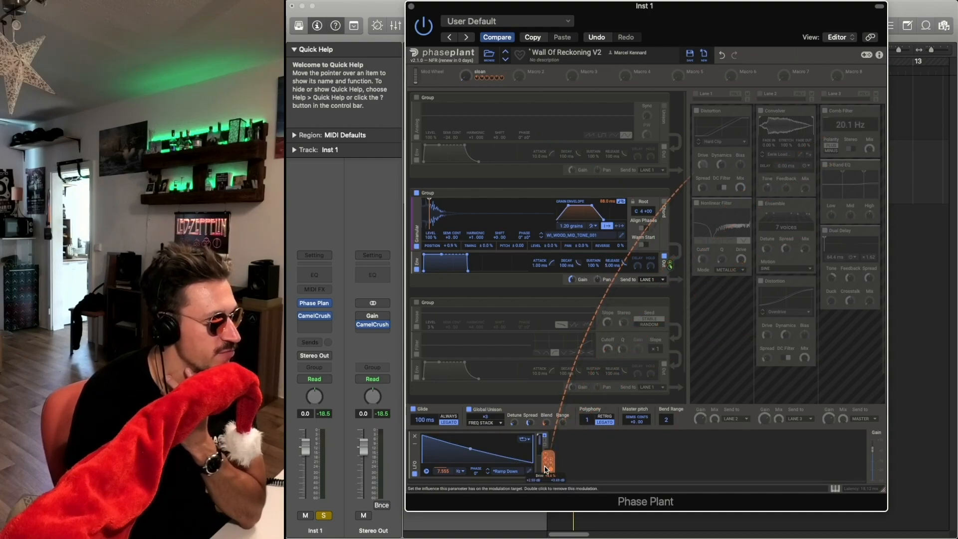
left_click_drag(546, 469, 525, 239)
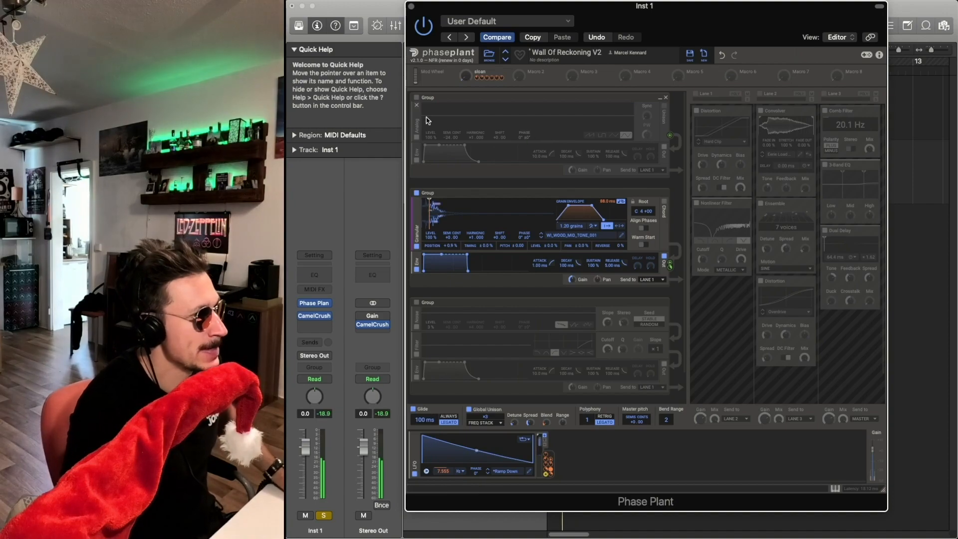
Step: Enable the analog group and compare its sound with the envelope modulation on Phase Offset removed and restored
left_click(418, 98)
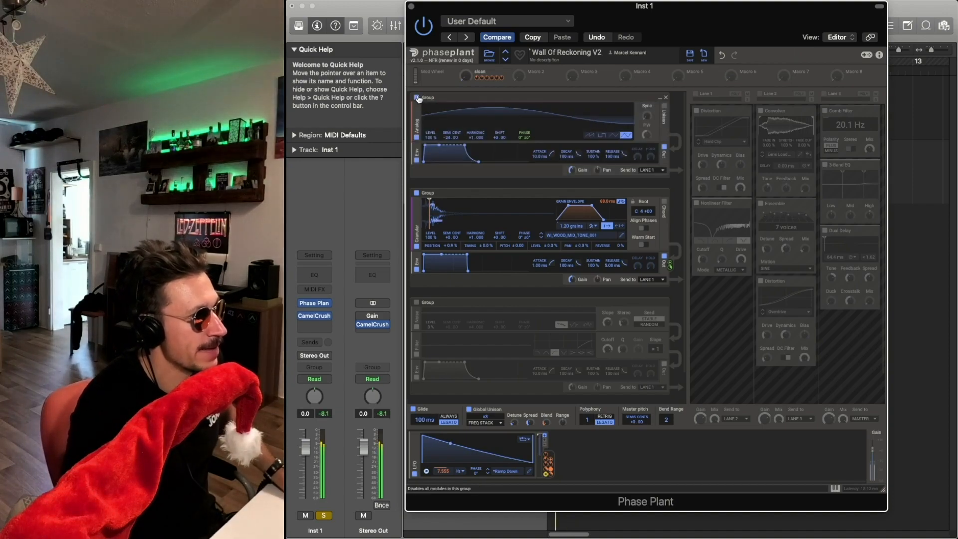
right_click(525, 135)
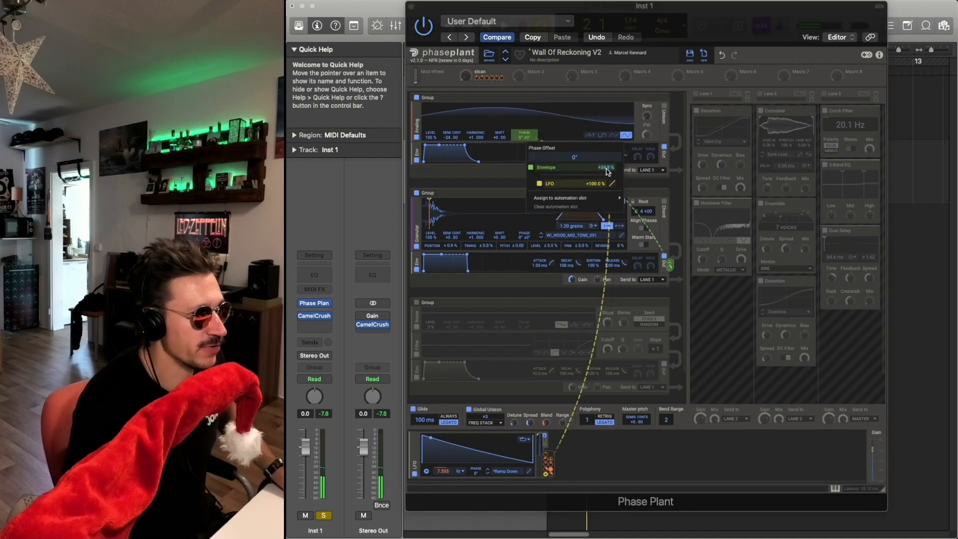
left_click(619, 171)
left_click(620, 171)
mouse_move(620, 172)
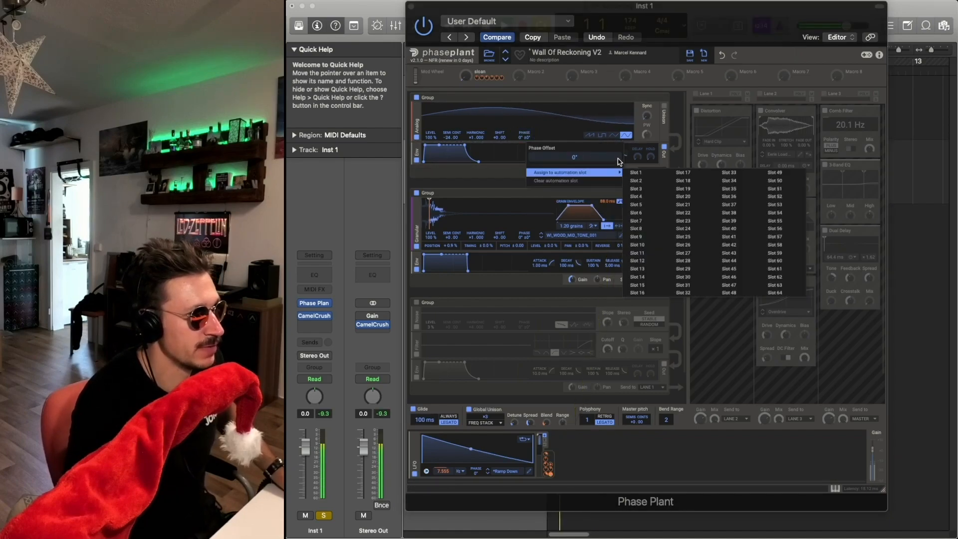
left_click(723, 23)
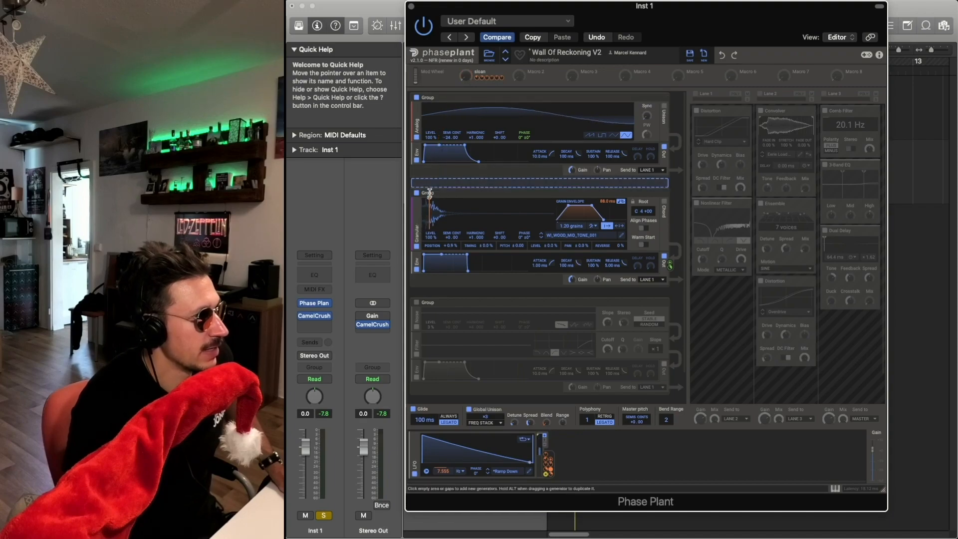
Step: Audition the first macro on the analog and granular groups by sweeping it up and back to zero
mouse_move(465, 76)
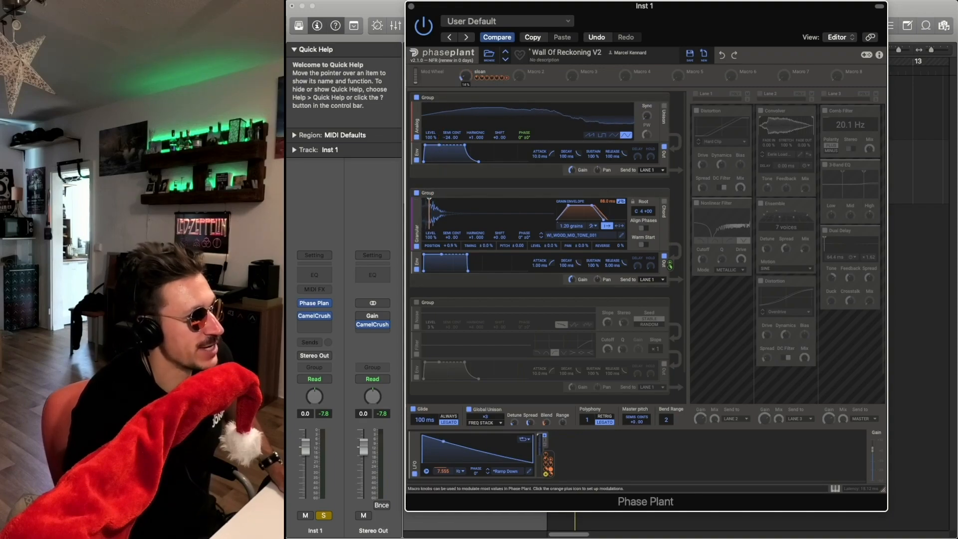
left_click_drag(465, 75, 465, 78)
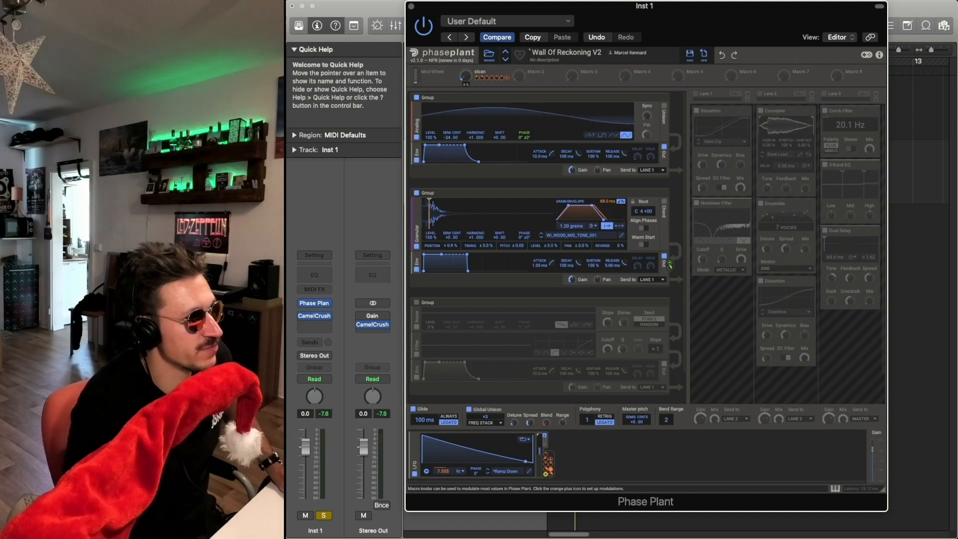
left_click_drag(465, 79, 465, 60)
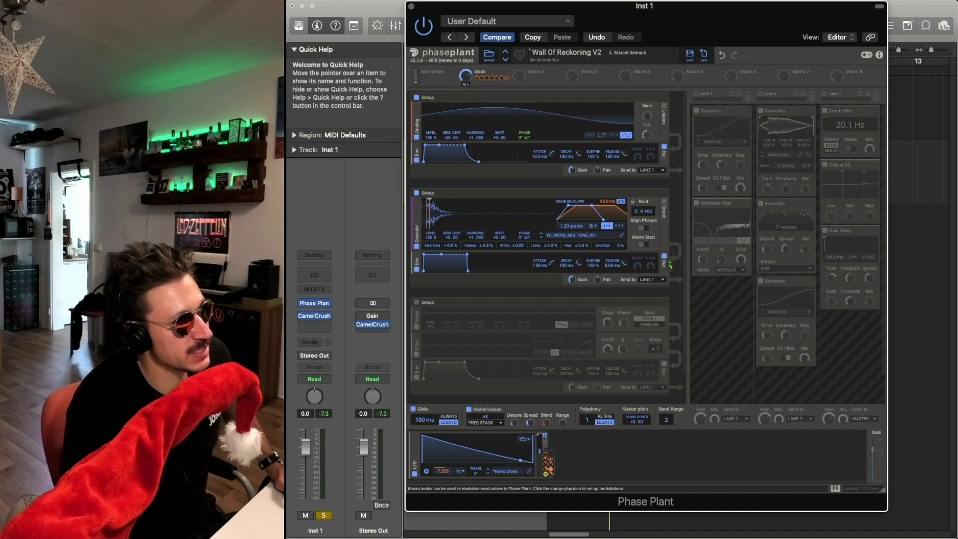
left_click_drag(465, 75, 465, 98)
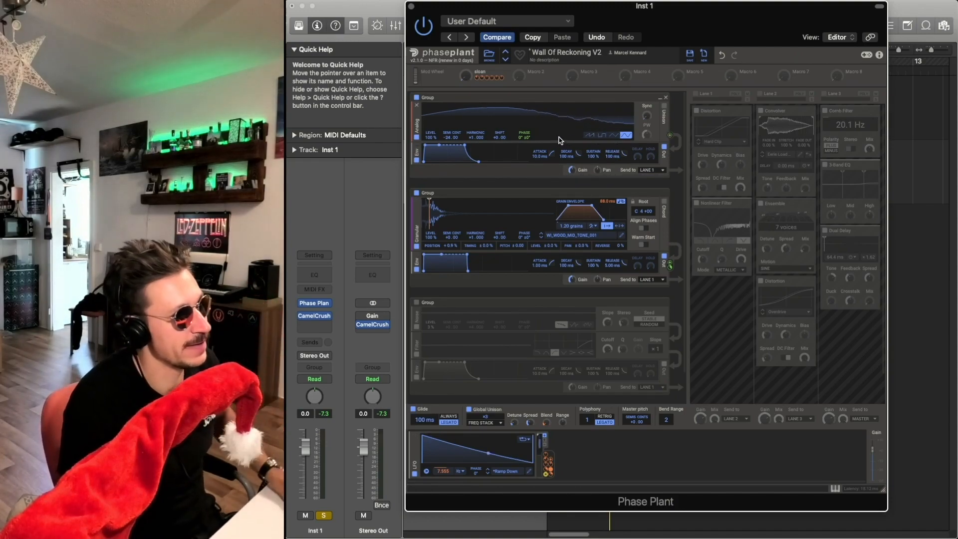
Step: Play the loop, enable the noise group and assign the LFO to the noise generator's level
key("space")
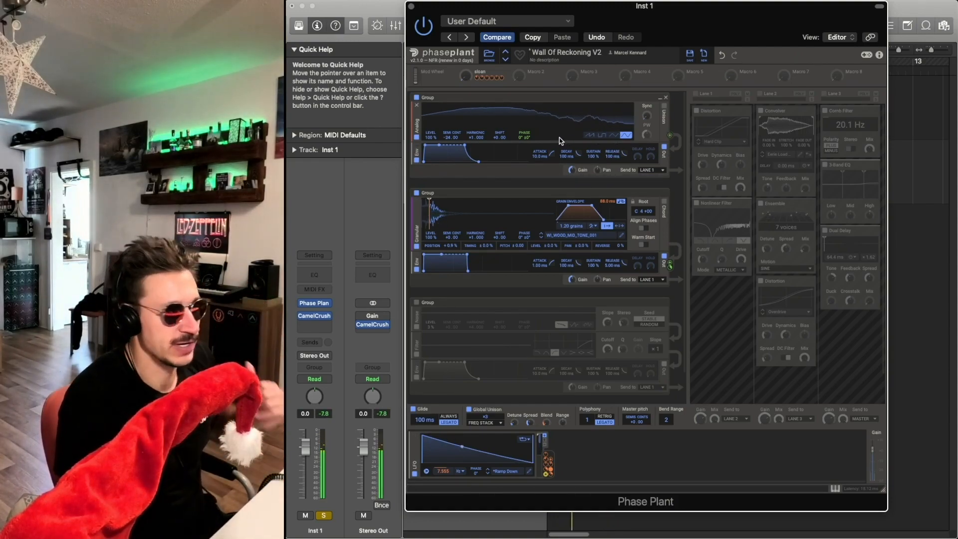
left_click(417, 303)
scroll(449, 306, "down", 3)
scroll(452, 303, "up", 3)
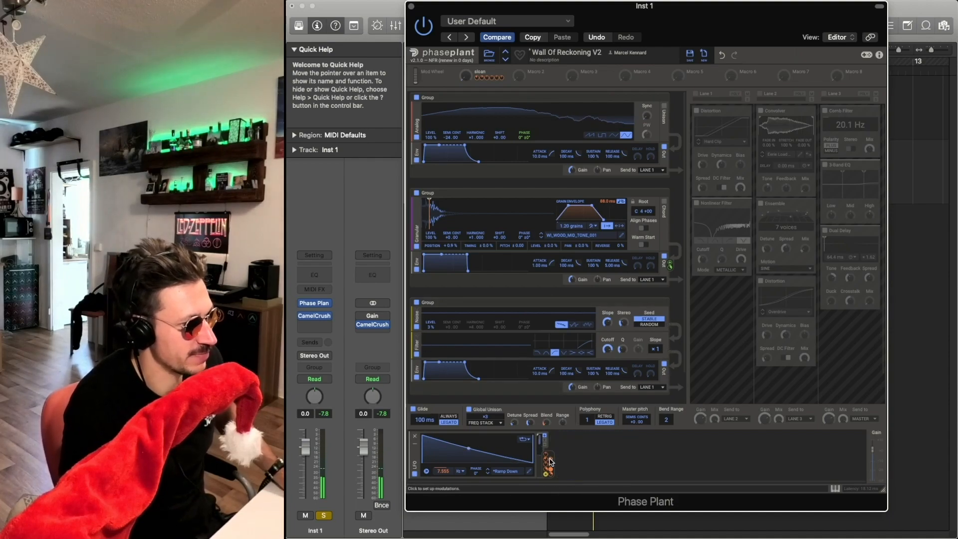
left_click_drag(548, 458, 431, 331)
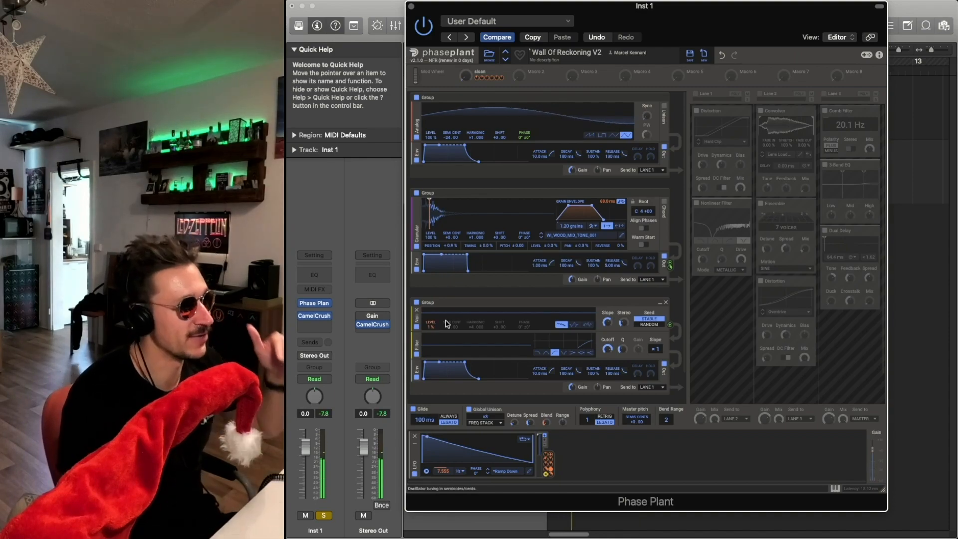
left_click(429, 211)
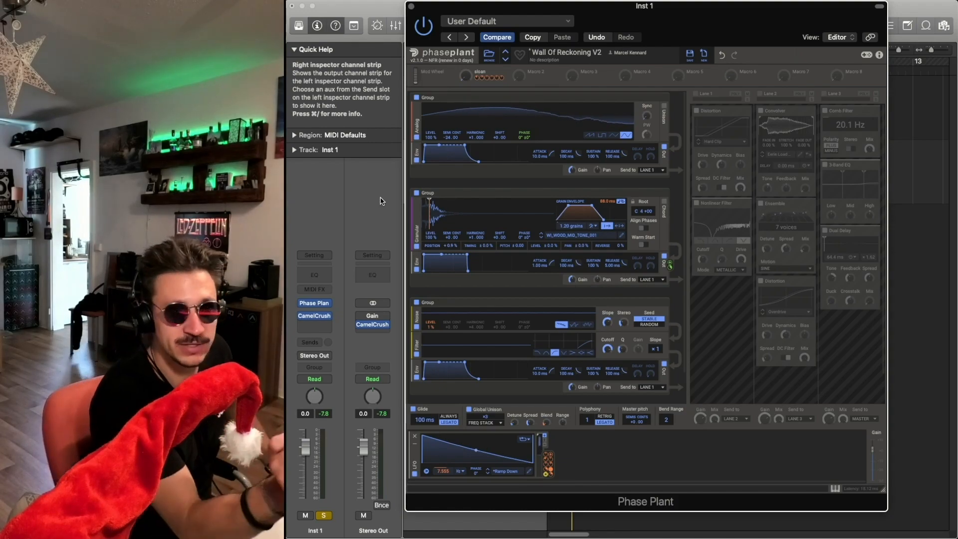
left_click(431, 212)
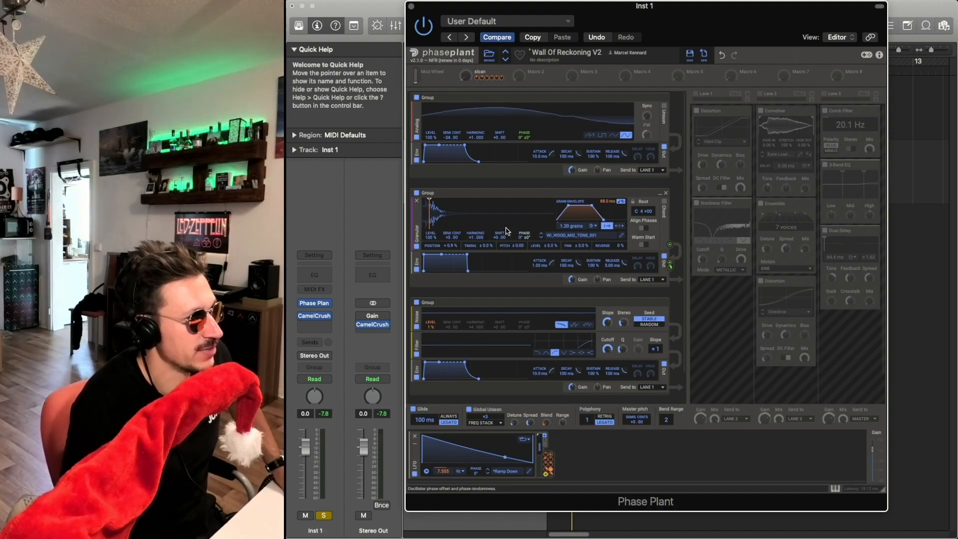
Step: Play the loop and examine the granular group's start position, grain settings and the WOOD_MID_TONES sample list
mouse_move(430, 213)
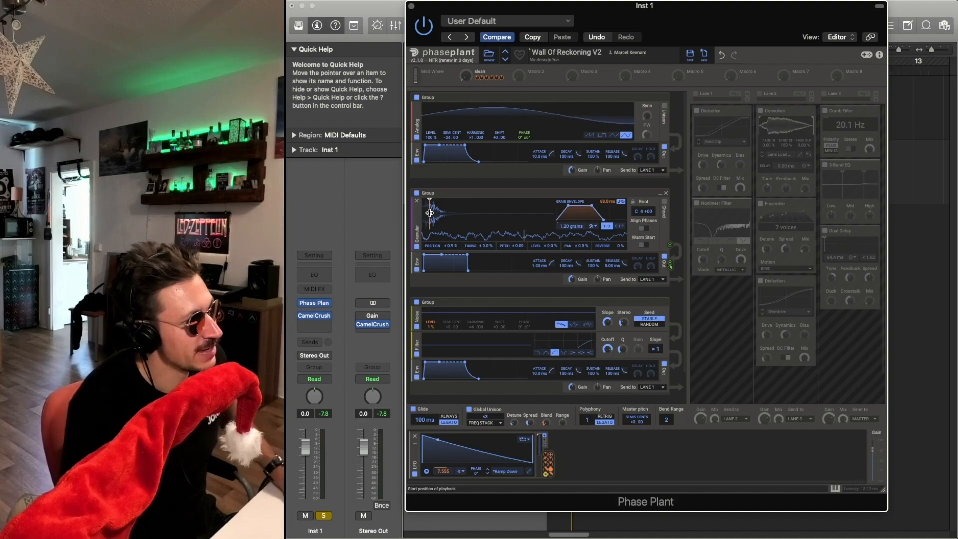
key("BackSpace")
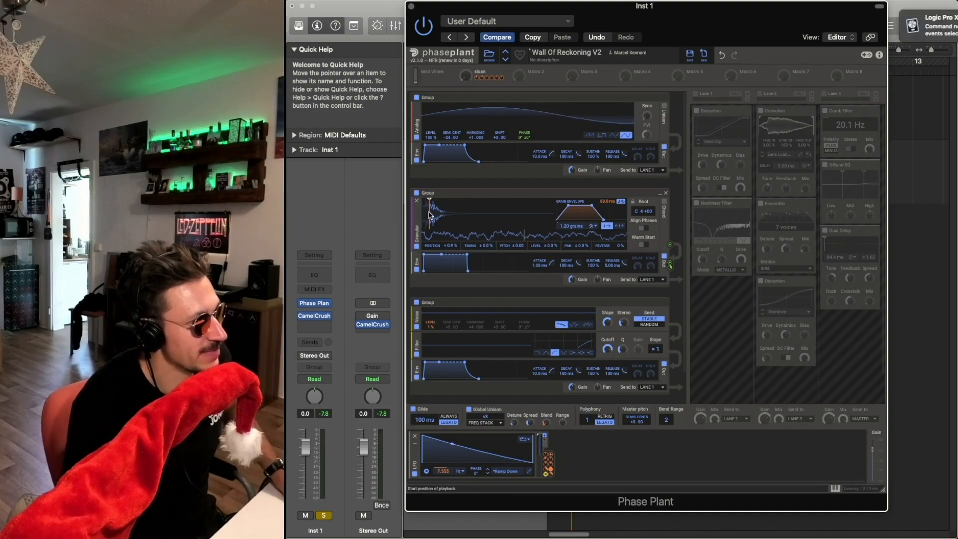
key("space")
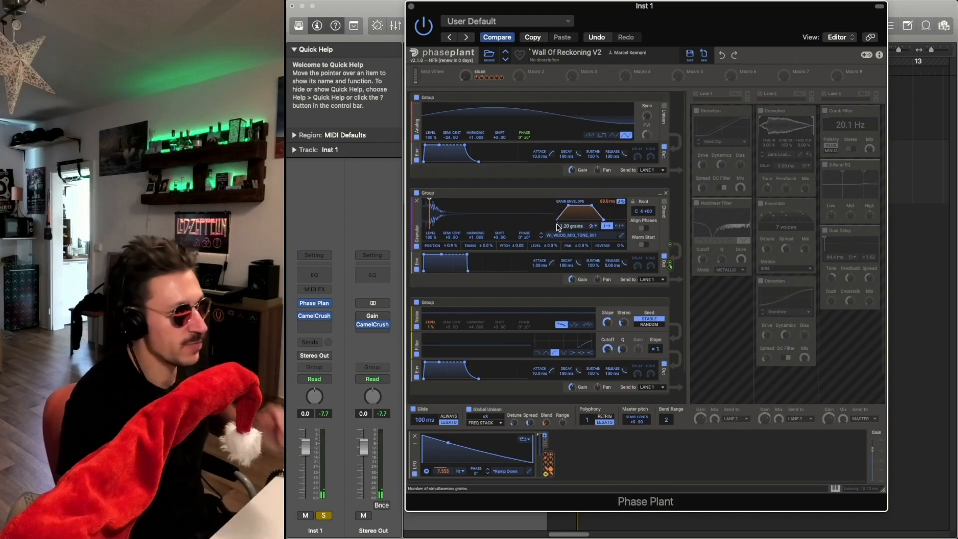
left_click(611, 236)
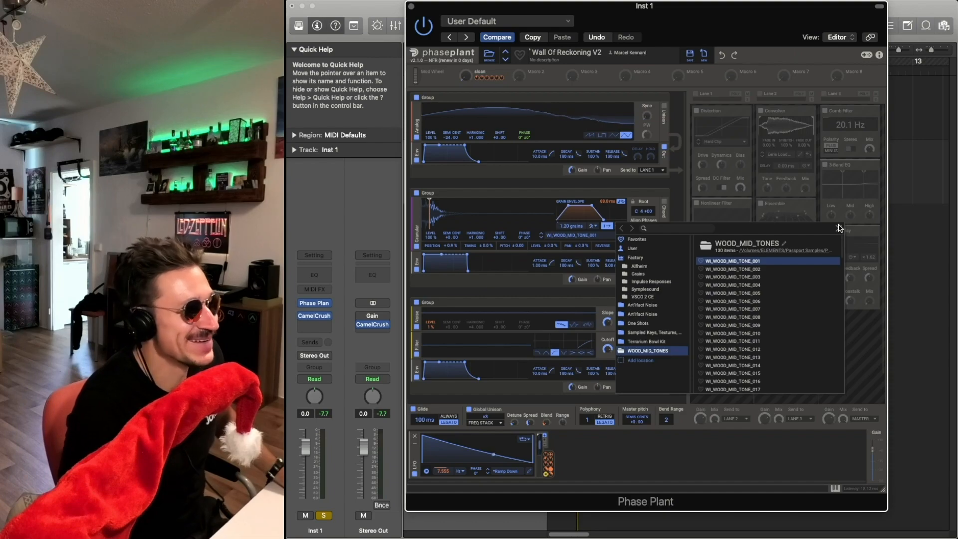
left_click(839, 229)
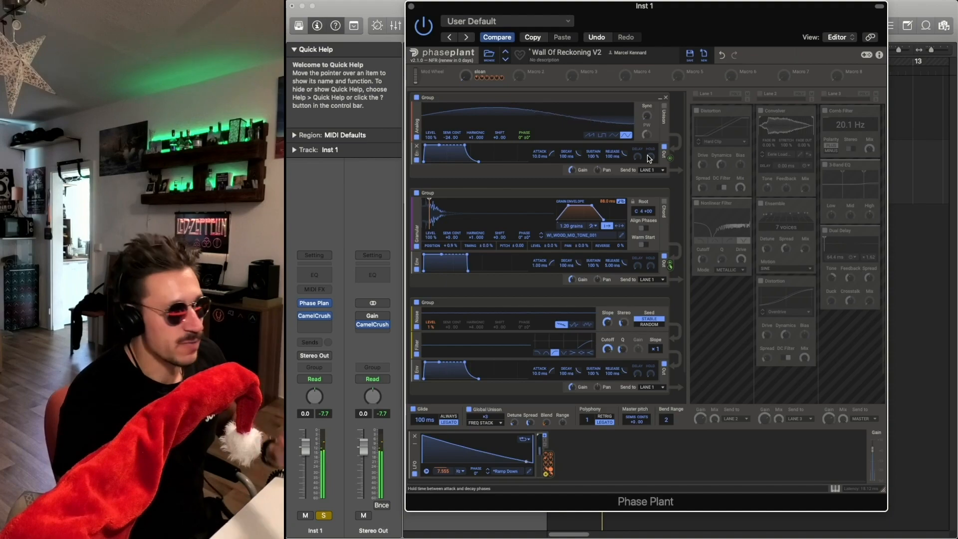
Step: Audition the effect of Global Unison on the loop
left_click(469, 409)
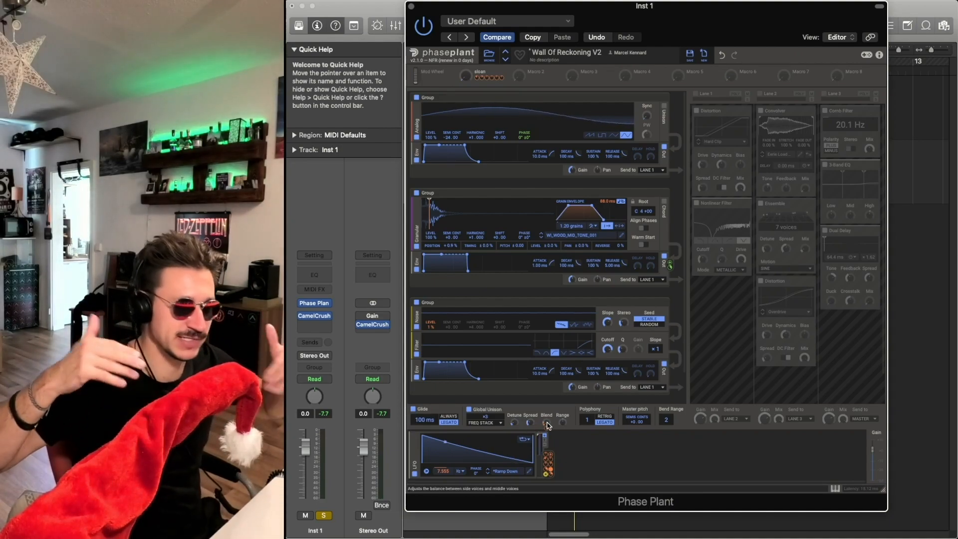
key("space")
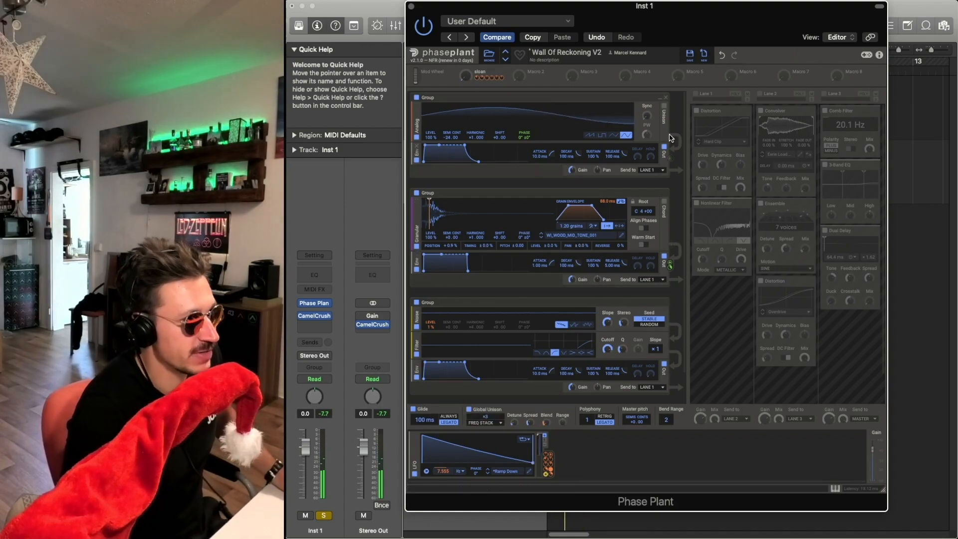
Step: Enable Lane 1, bypass its Nonlinear Filter and route the LFO to the Distortion's Drive
left_click(696, 95)
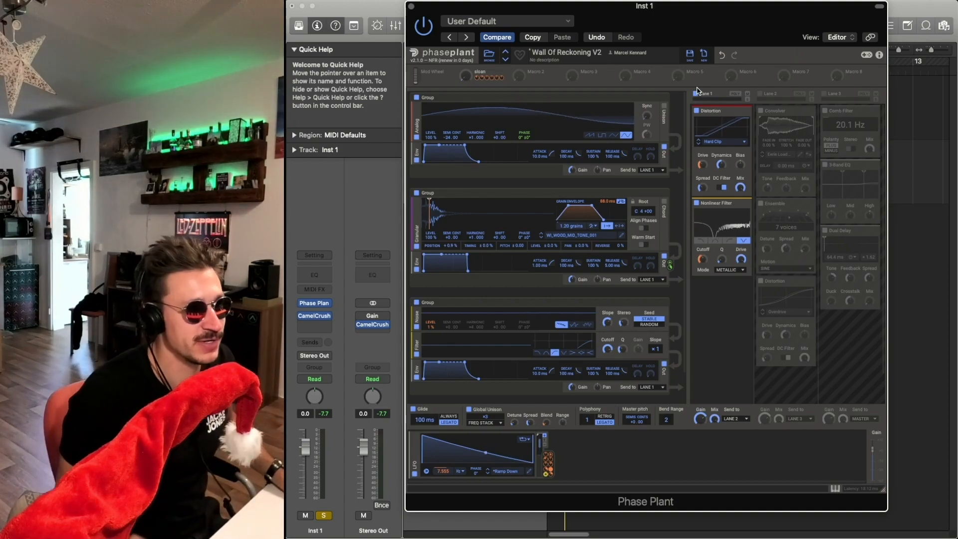
left_click(697, 204)
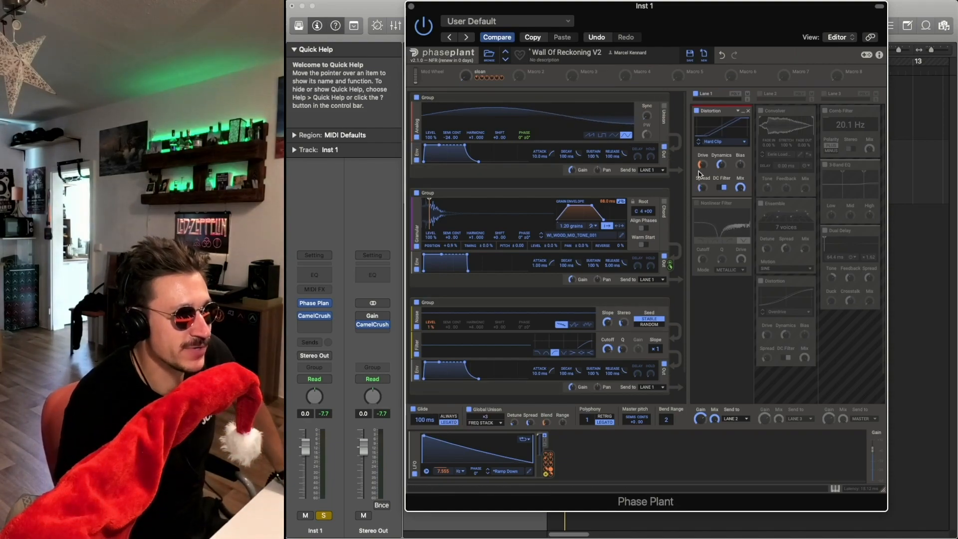
left_click_drag(548, 459, 703, 173)
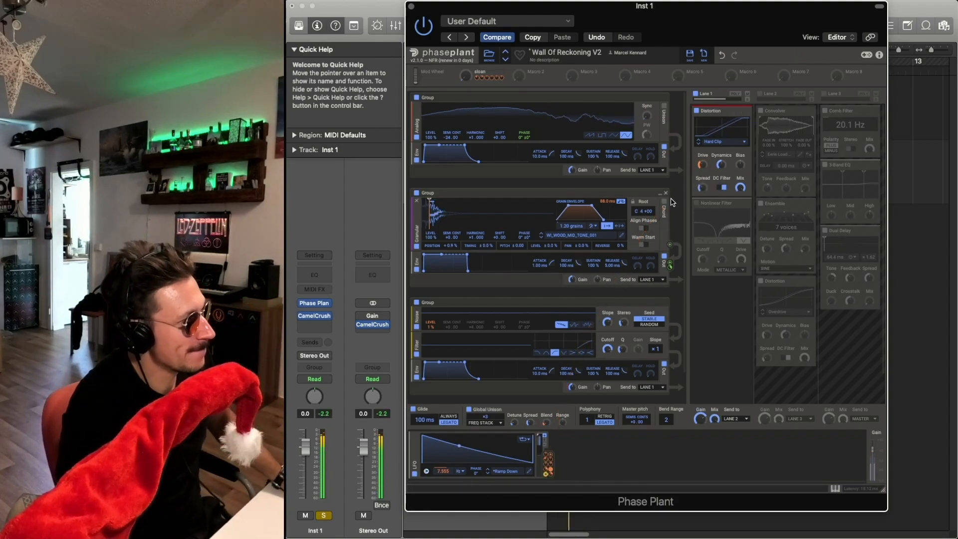
Step: Enable the Nonlinear Filter in Lane 1 and compare its modes over the loop, finishing on Metallic
left_click(697, 203)
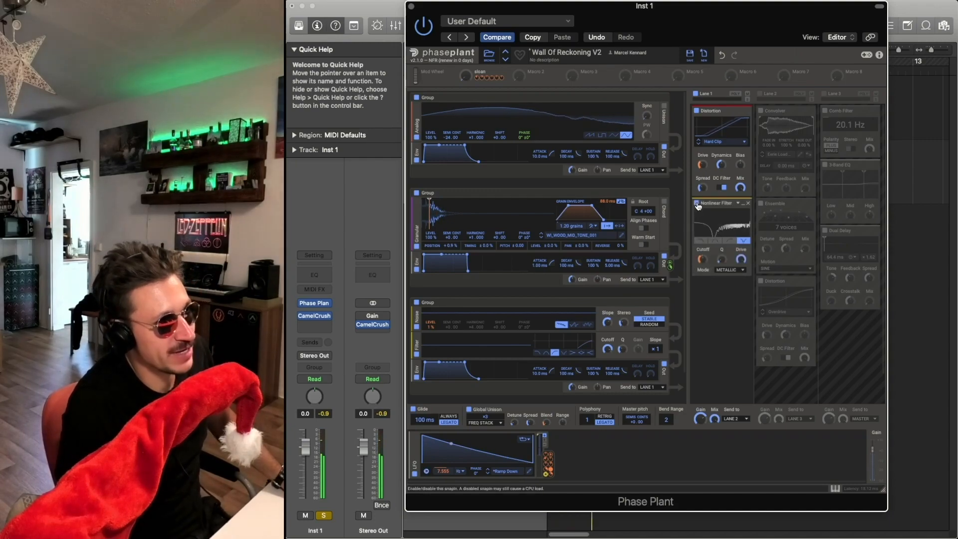
left_click(737, 270)
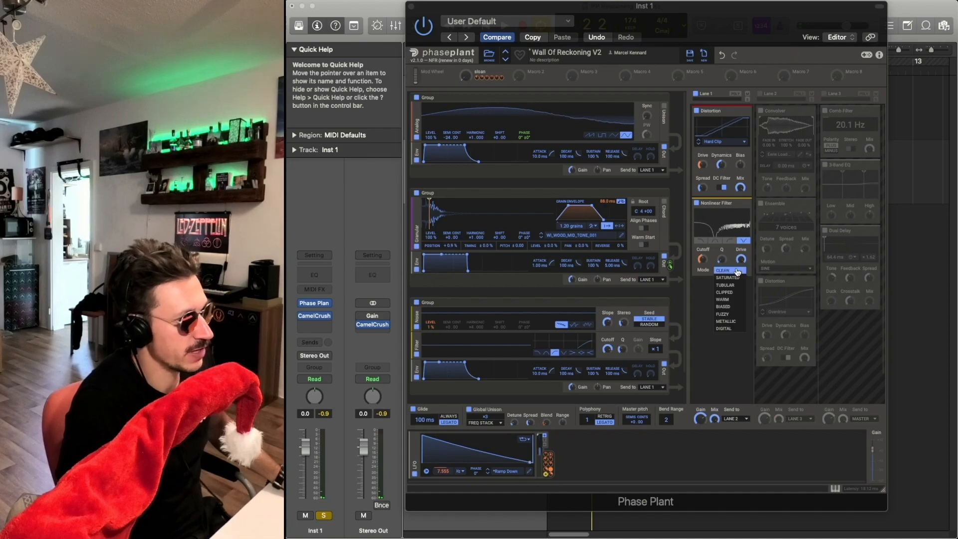
left_click(735, 322)
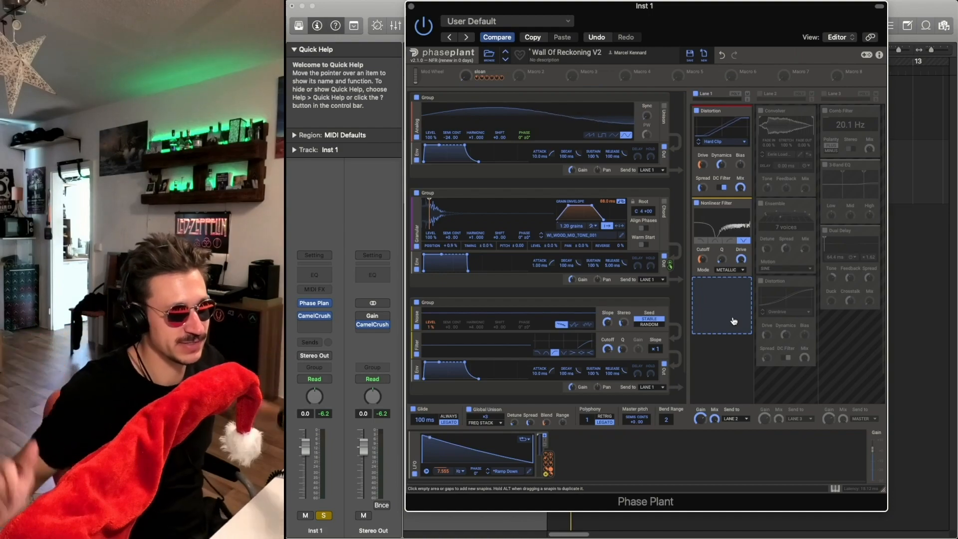
left_click(730, 270)
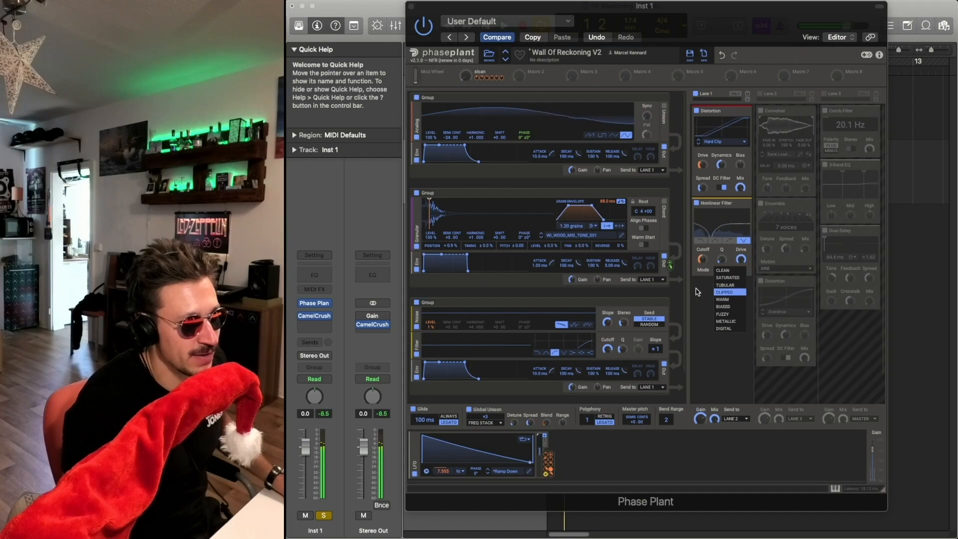
left_click(726, 321)
left_click(718, 273)
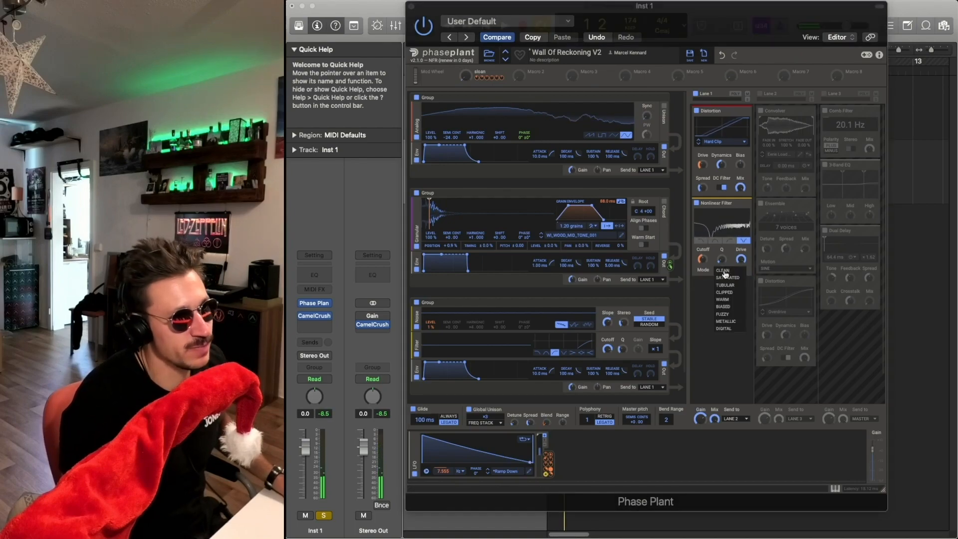
left_click(724, 323)
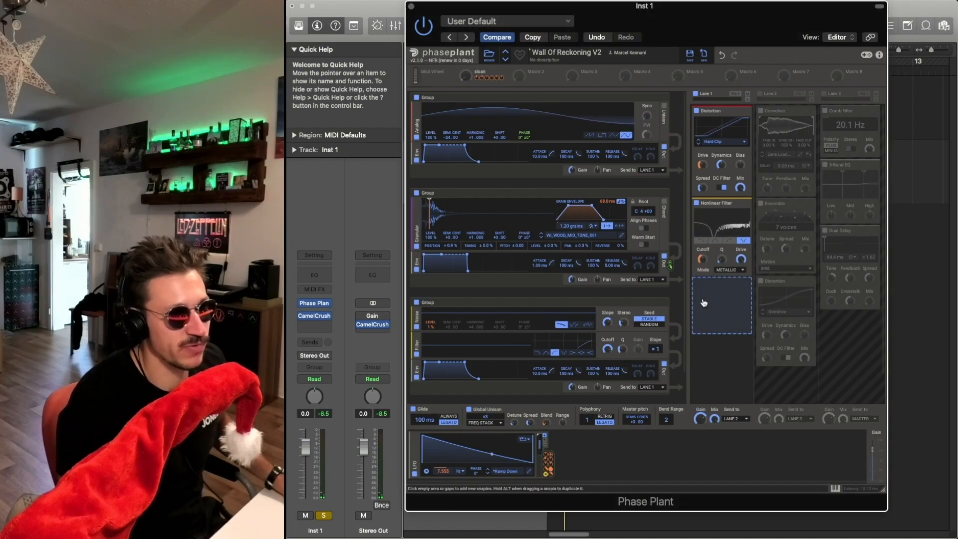
key("space")
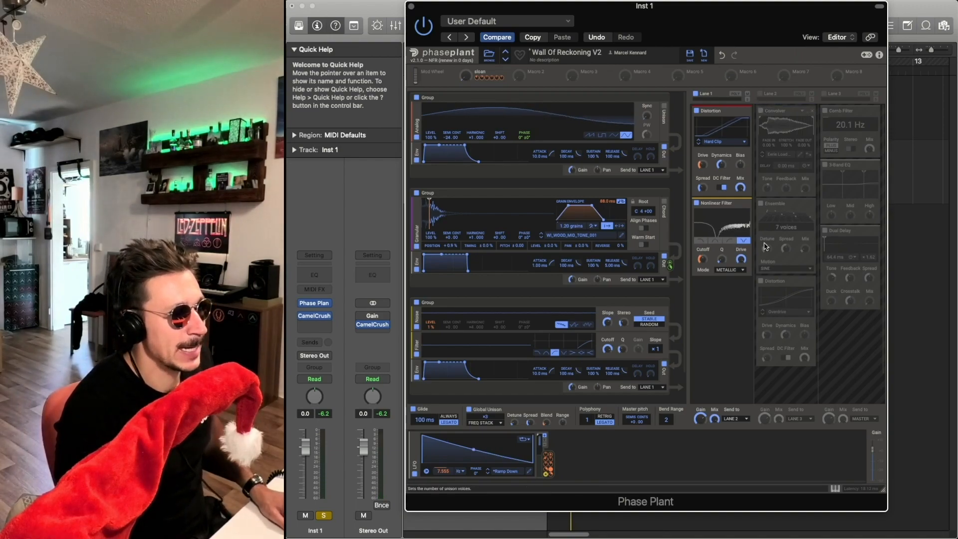
Step: Enable Lane 2 and bypass its Distortion and Ensemble to isolate the Convolver
left_click(760, 93)
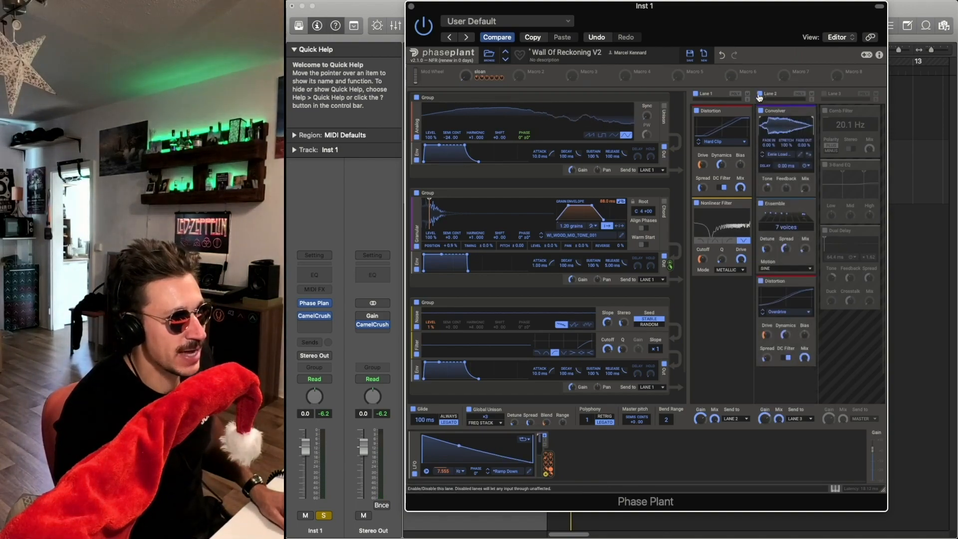
left_click(761, 281)
left_click(760, 204)
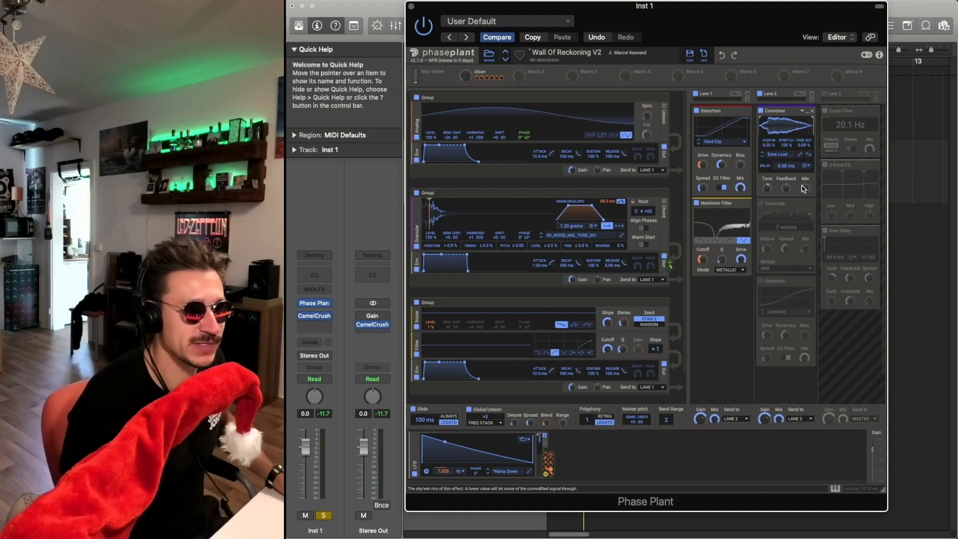
Step: Enable the Ensemble in Lane 2 and set its Motion to Symmetric
left_click(762, 204)
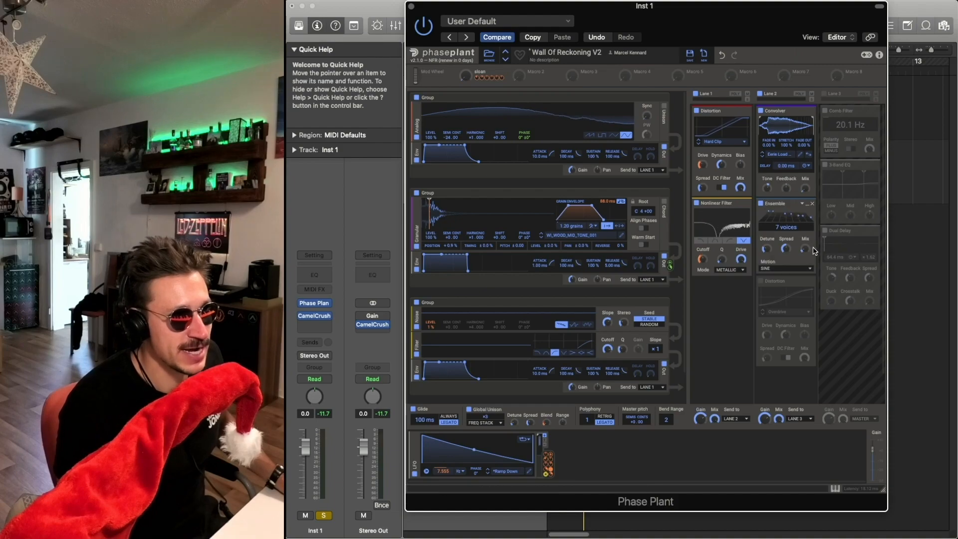
left_click(798, 270)
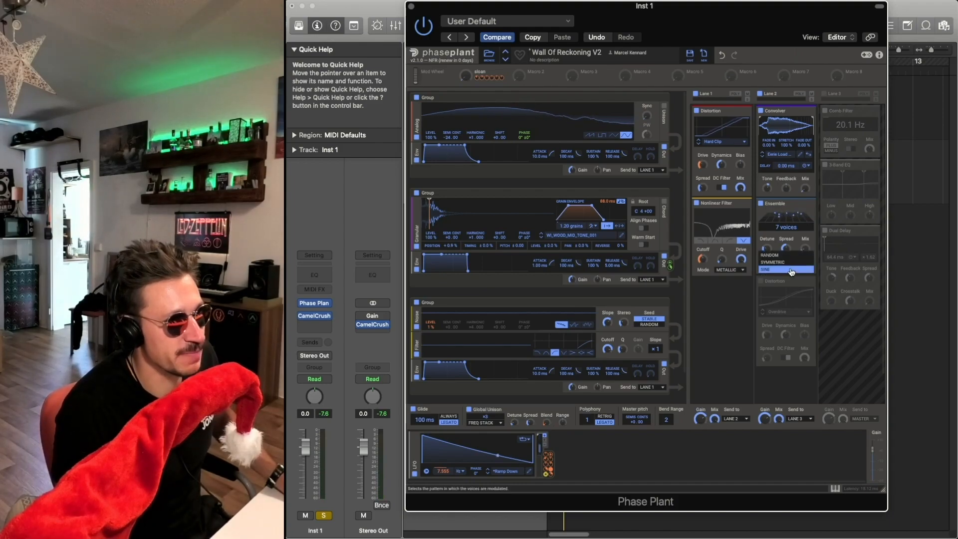
left_click(793, 263)
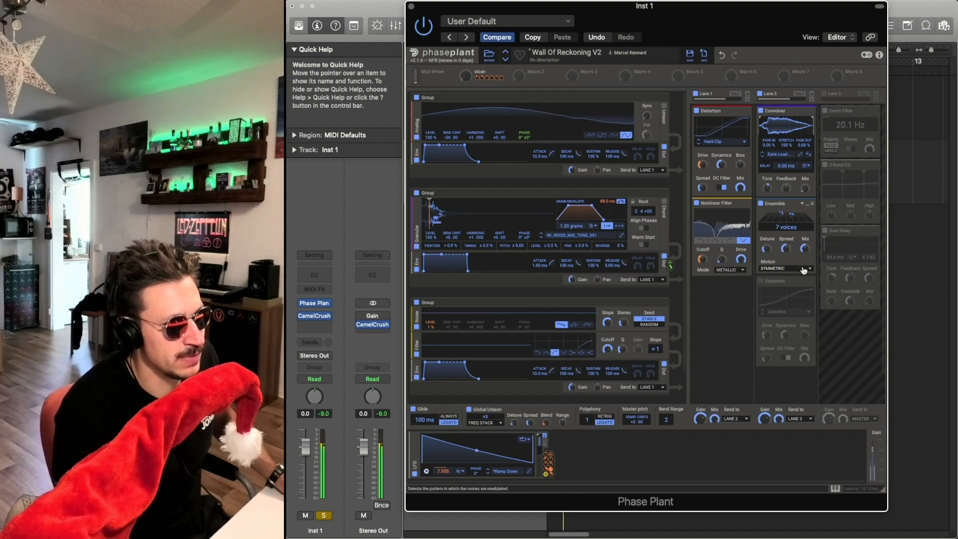
left_click(802, 269)
left_click(795, 272)
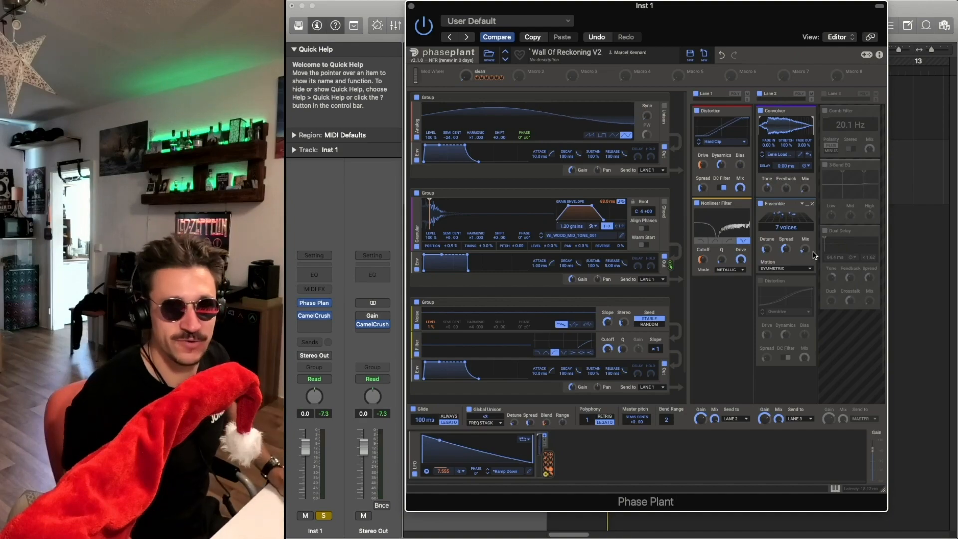
Step: Enable the Overdrive Distortion in Lane 2 and audition its Drive
left_click(761, 281)
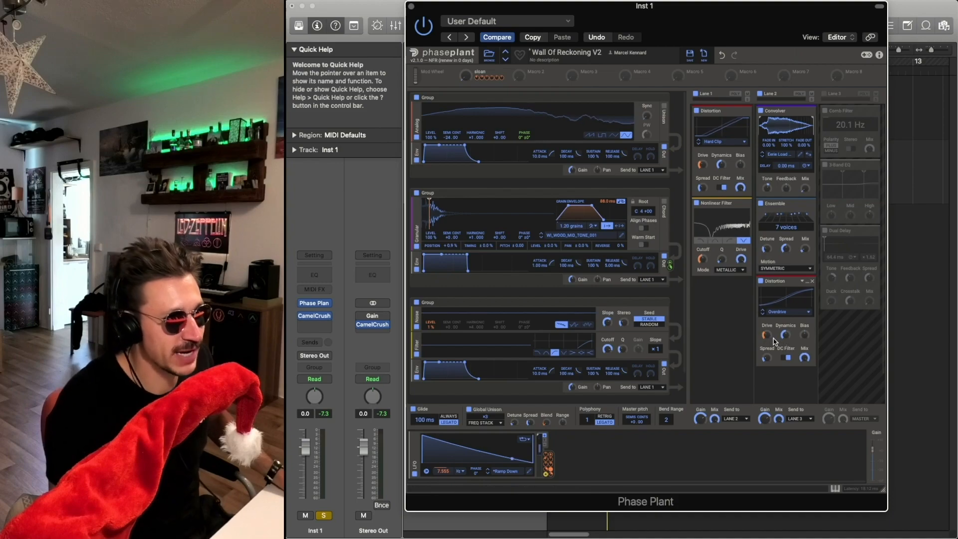
left_click_drag(766, 335, 767, 330)
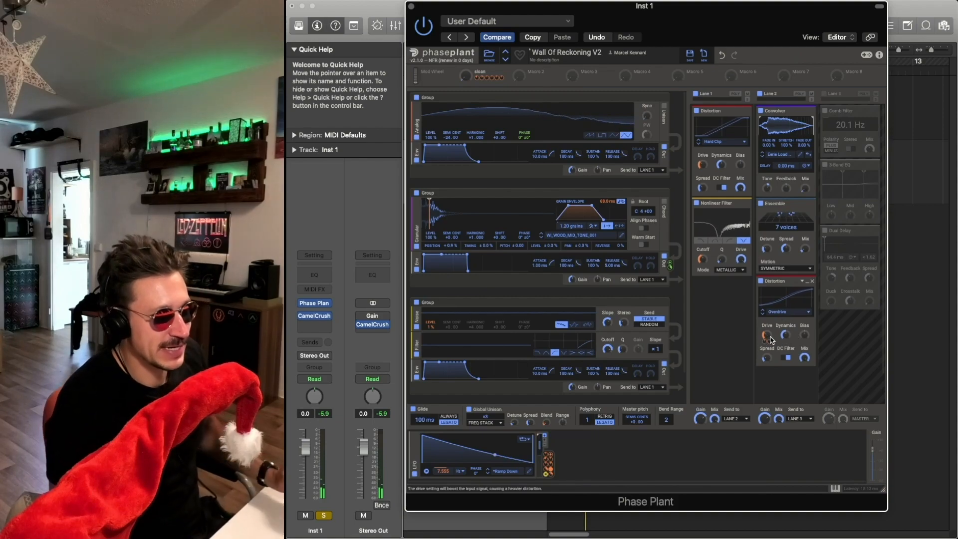
mouse_move(767, 343)
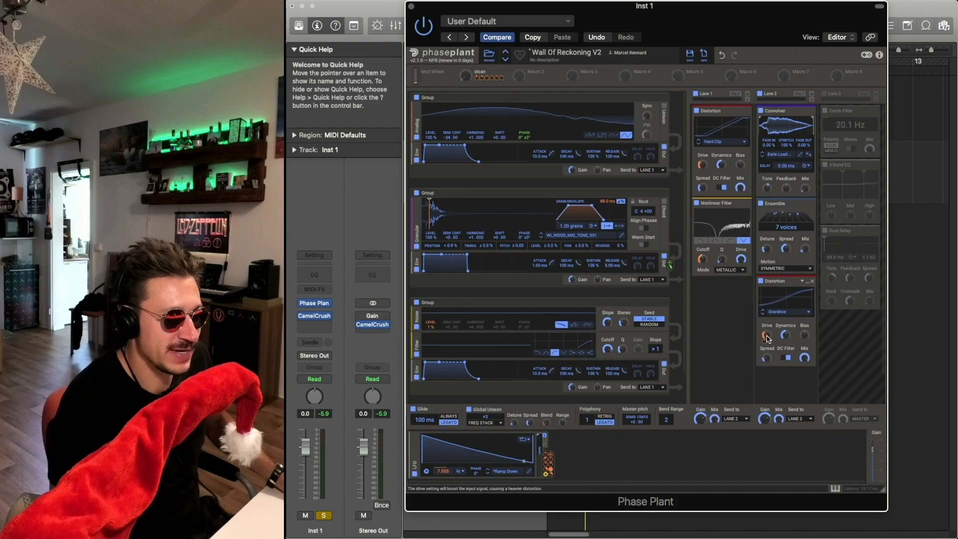
Step: Enable Lane 3, bypass its Dual Delay and 3-Band EQ, and compare the Comb Filter off and on
left_click(825, 93)
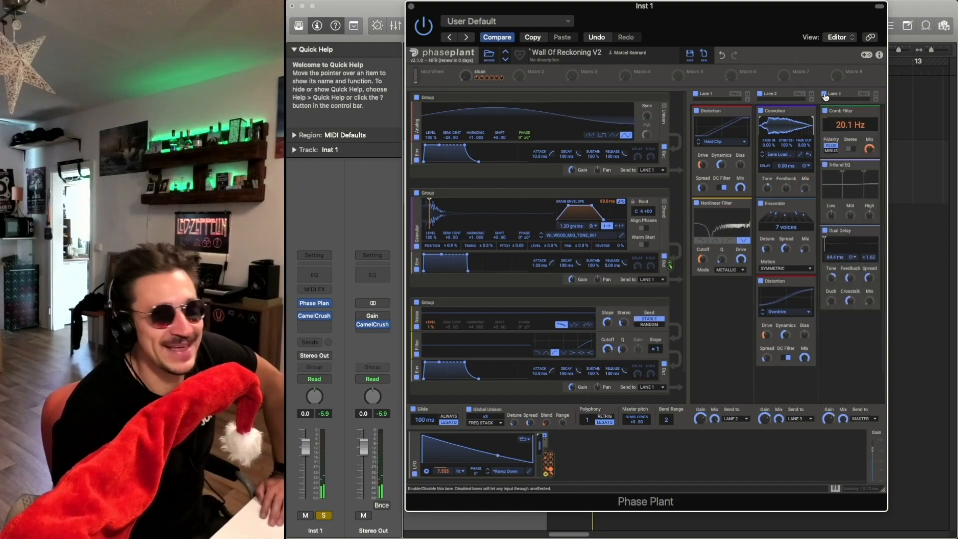
left_click(825, 231)
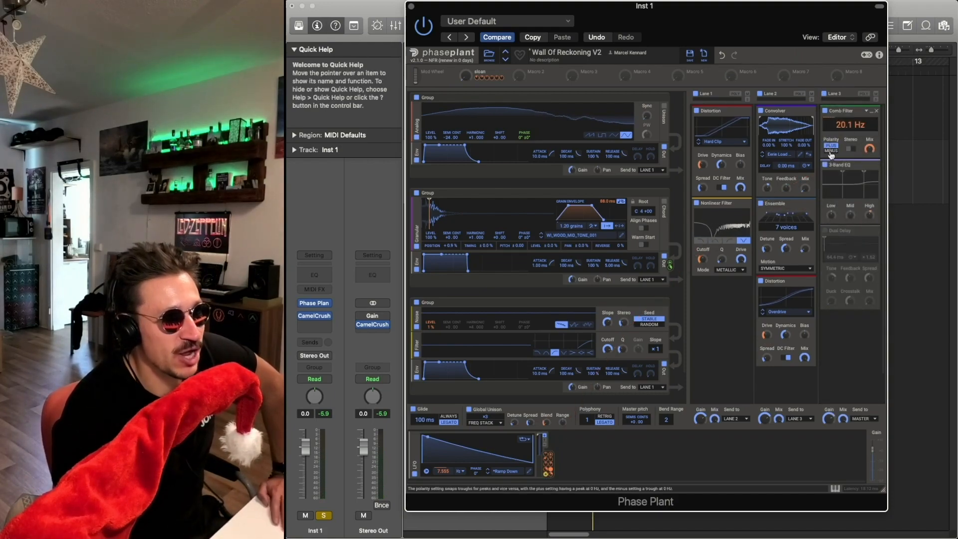
left_click(825, 165)
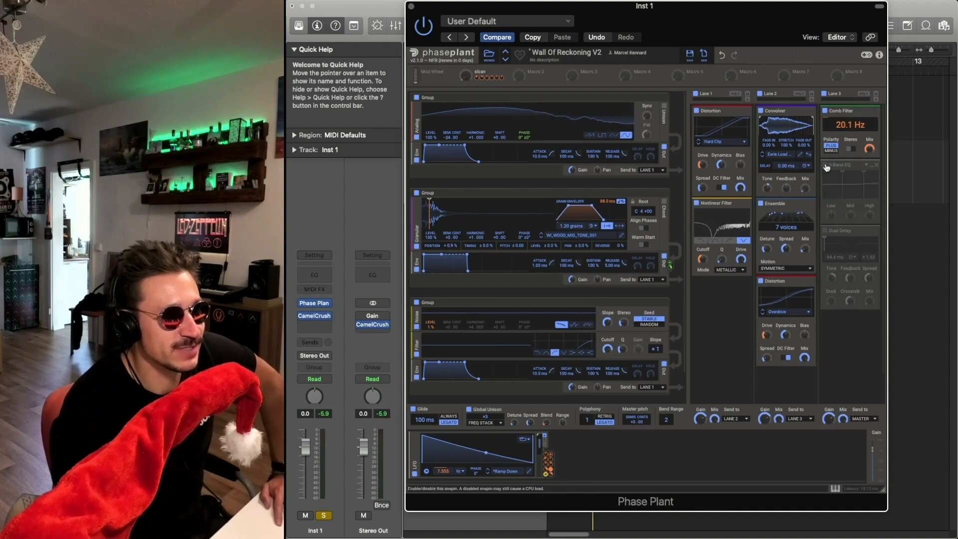
left_click(825, 111)
left_click(825, 112)
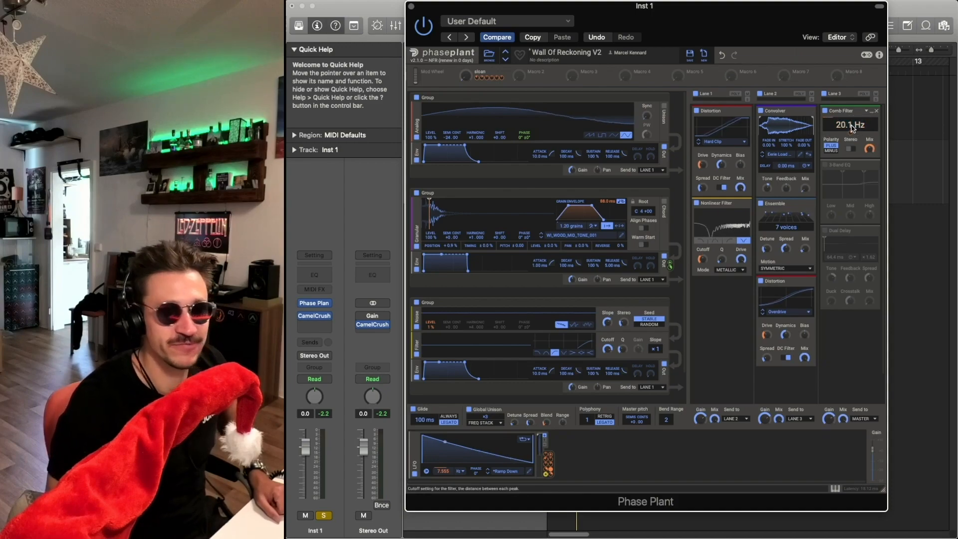
Step: Route the LFO to the Comb Filter's cutoff and audition its Mix modulation while the loop plays
left_click_drag(548, 459, 852, 131)
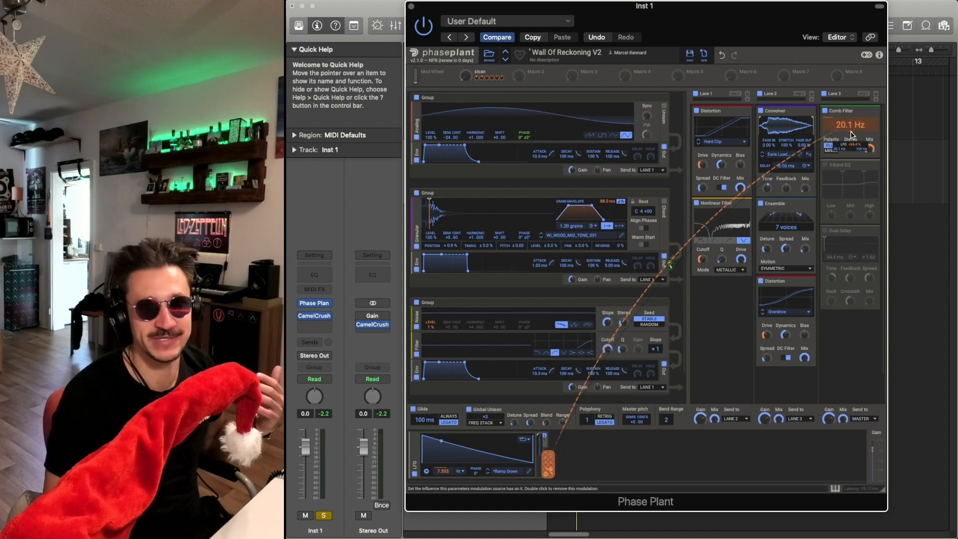
left_click_drag(851, 134, 870, 180)
key("space")
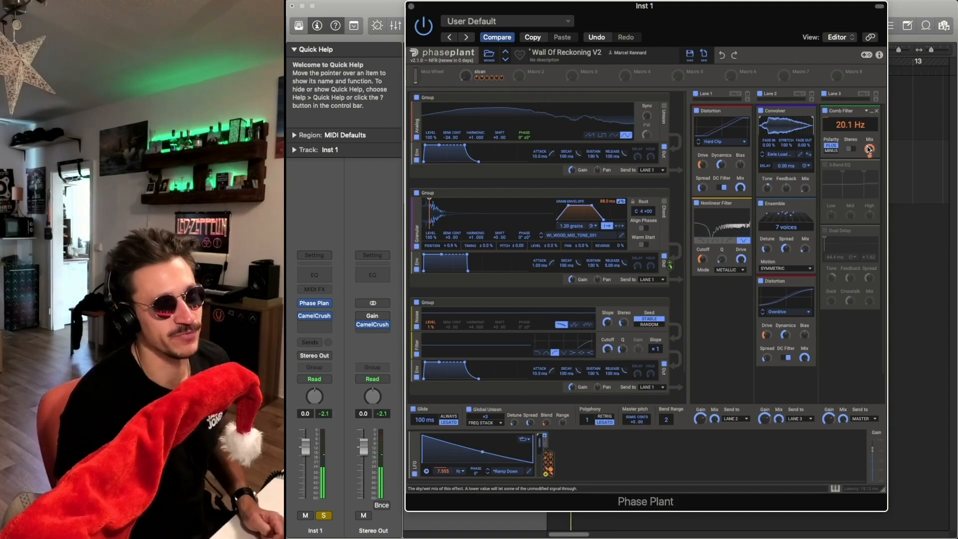
left_click_drag(869, 149, 869, 148)
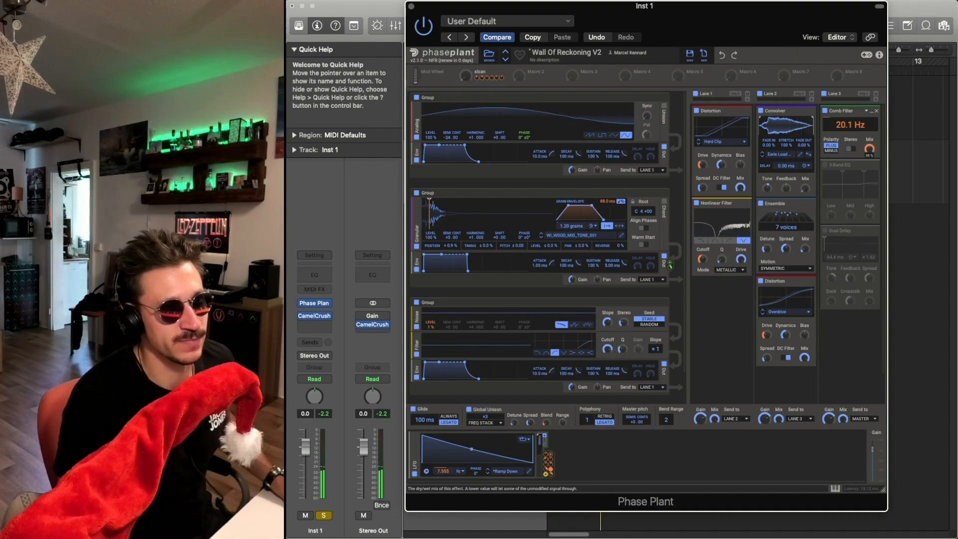
Step: Enable the 3-Band EQ and Dual Delay in Lane 3
left_click(824, 161)
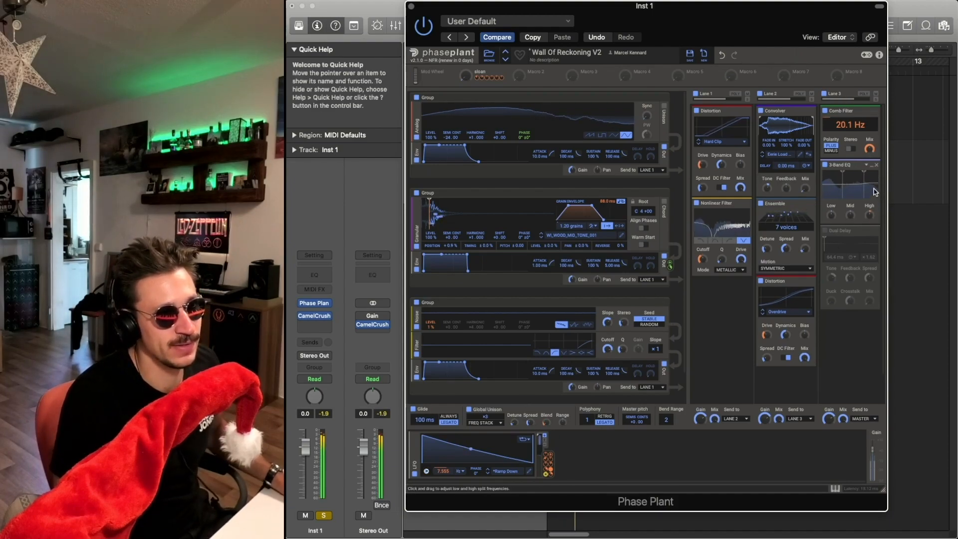
left_click(826, 231)
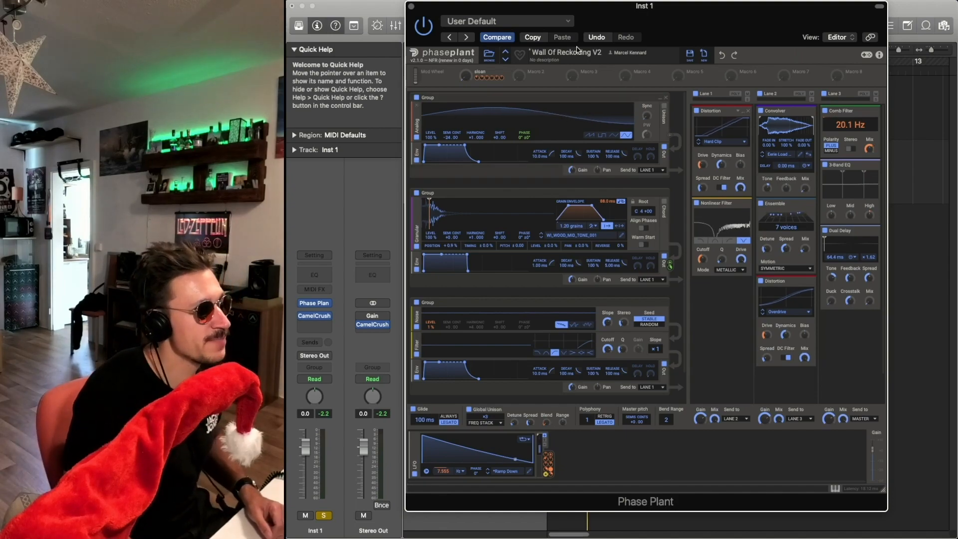
Step: Turn off solo on the Inst 1 track and play the Phase Plant bass together with the drum loop
left_click(411, 7)
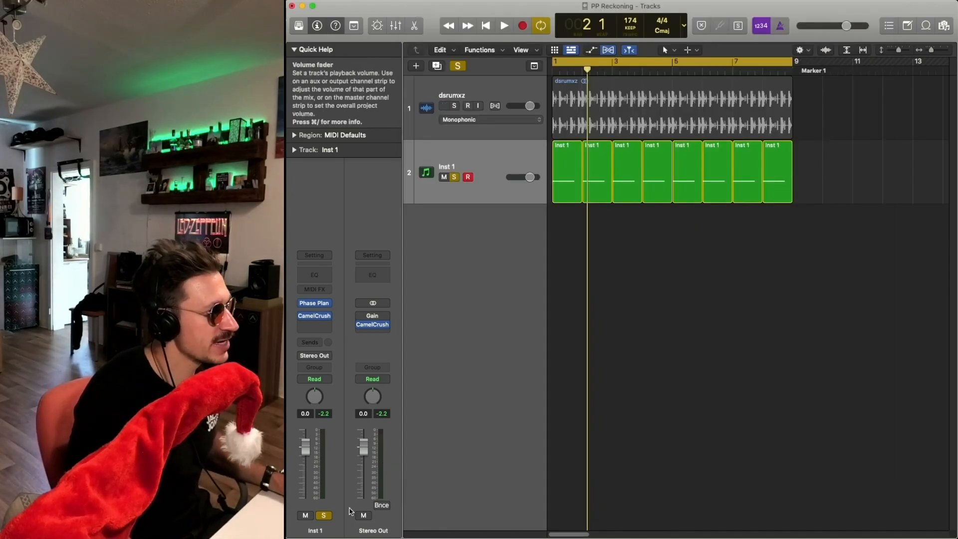
left_click(323, 515)
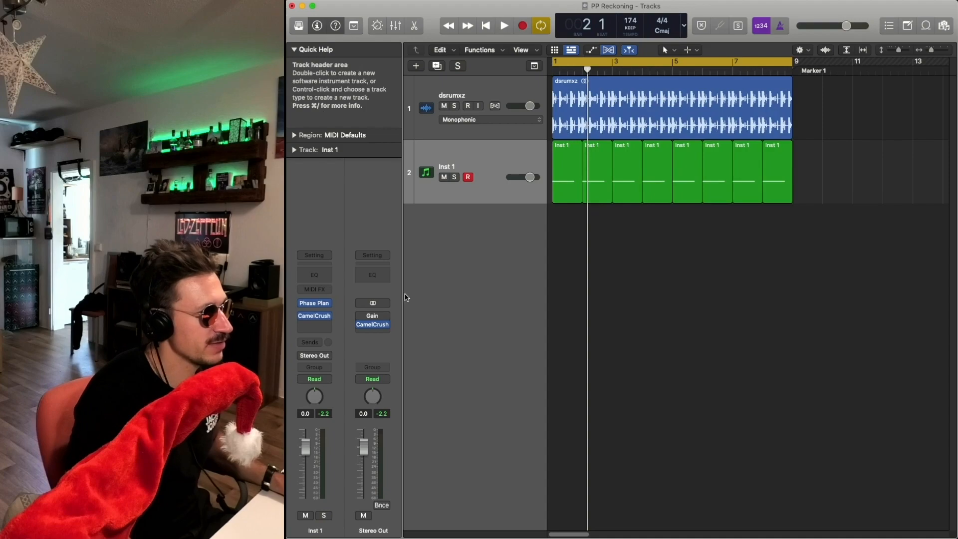
left_click(316, 304)
key("space")
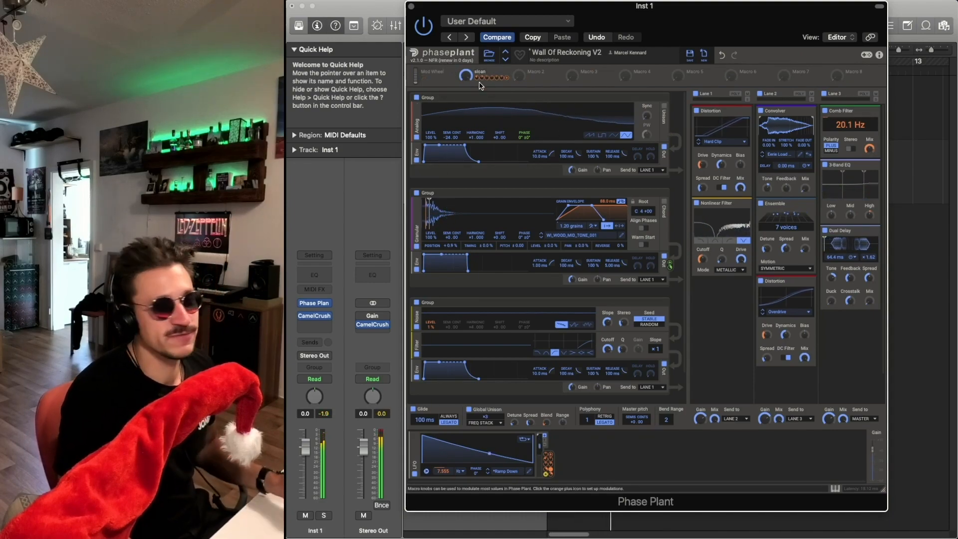
Step: Examine the first macro's modulation targets, including the 3-Band EQ, and turn the macro fully down
mouse_move(476, 79)
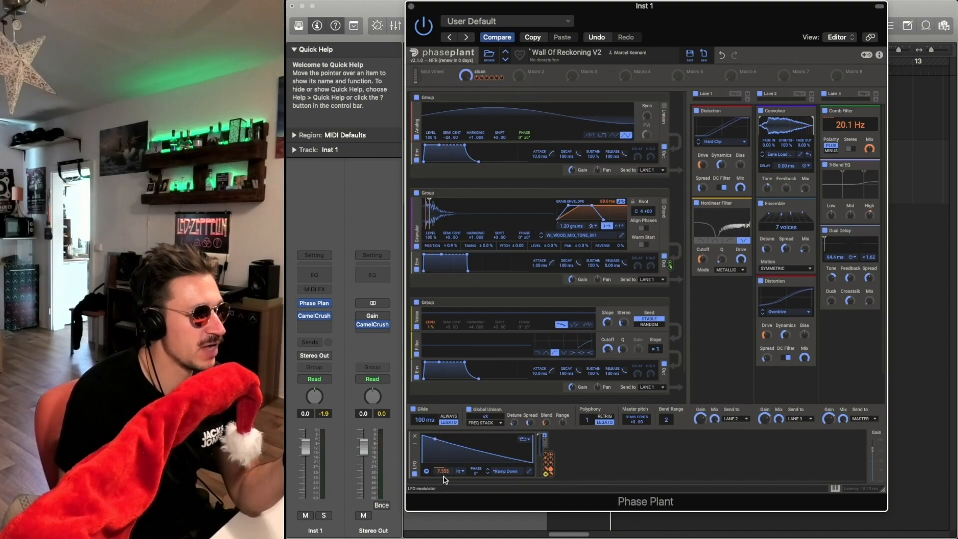
mouse_move(444, 478)
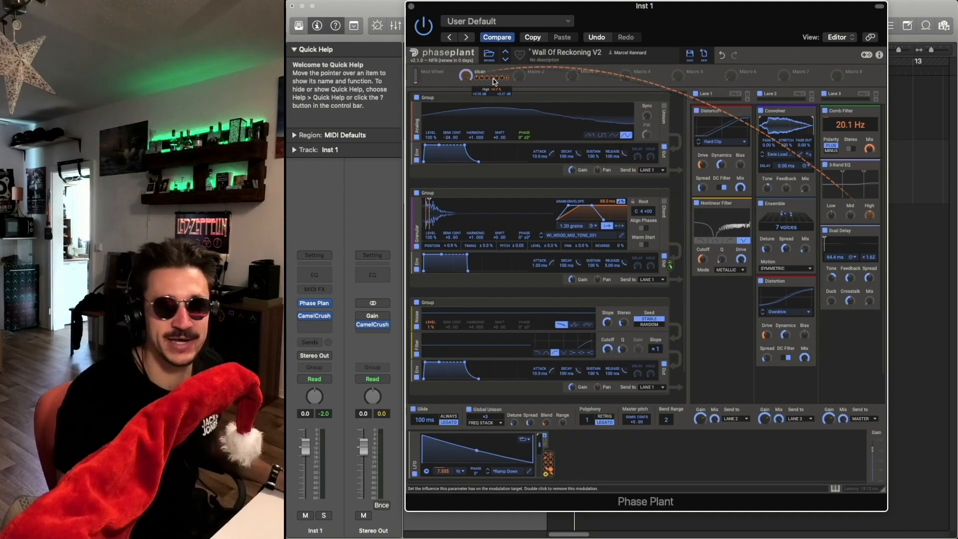
left_click_drag(494, 81, 493, 80)
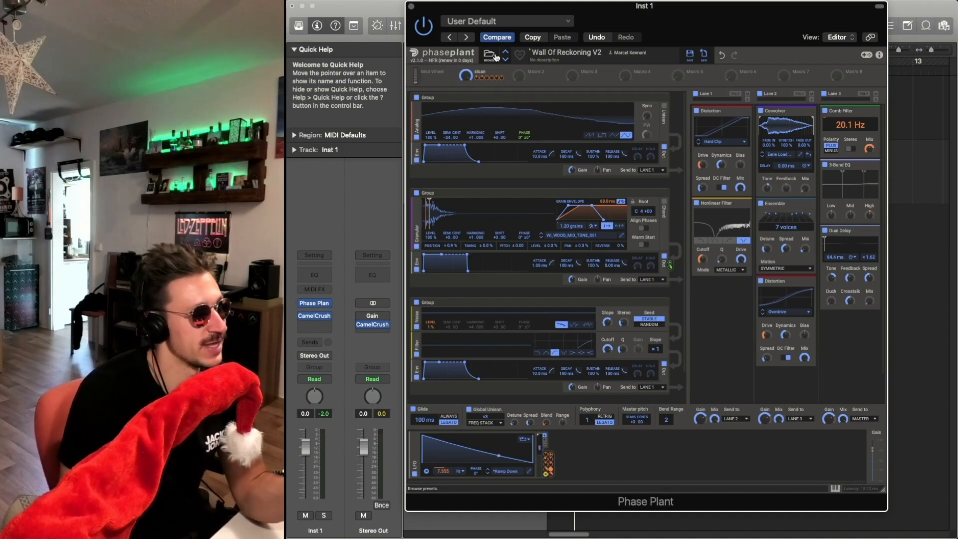
mouse_move(493, 78)
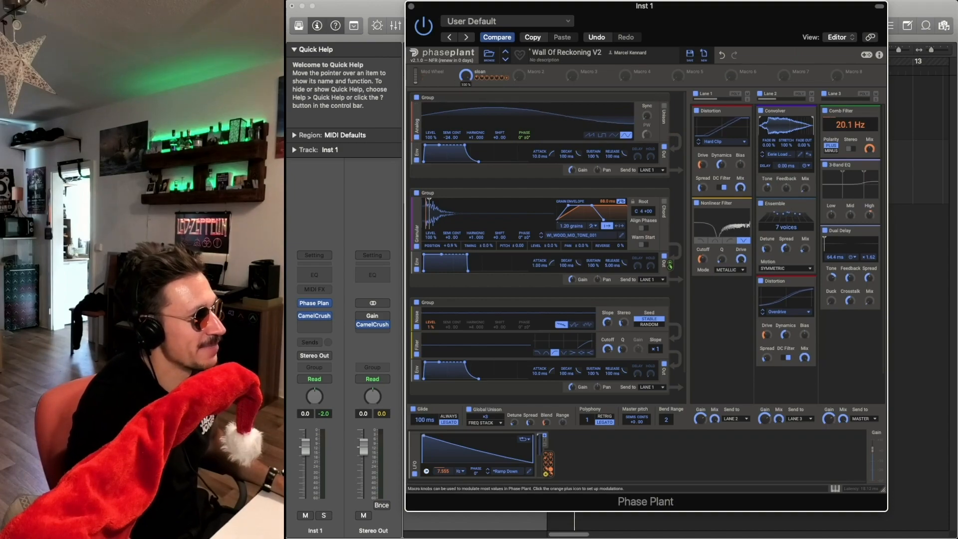
left_click_drag(466, 78, 467, 150)
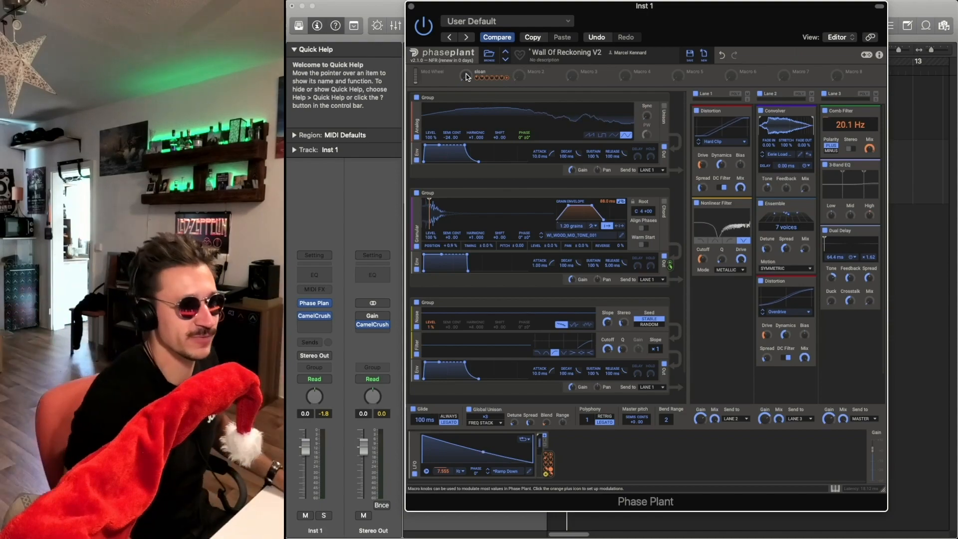
Step: Close the Phase Plant window and audition the bass and drum loop from the arrangement
left_click(412, 8)
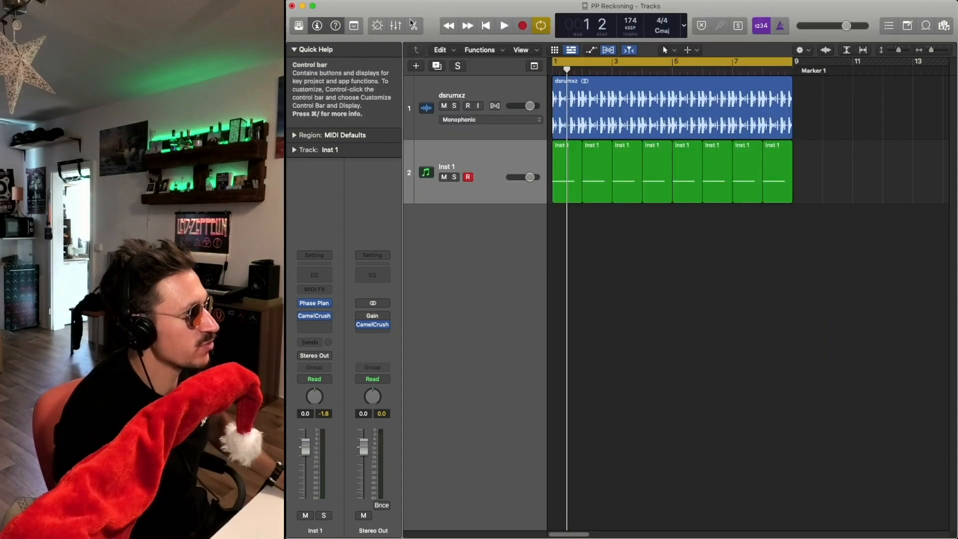
key("space")
key("space")
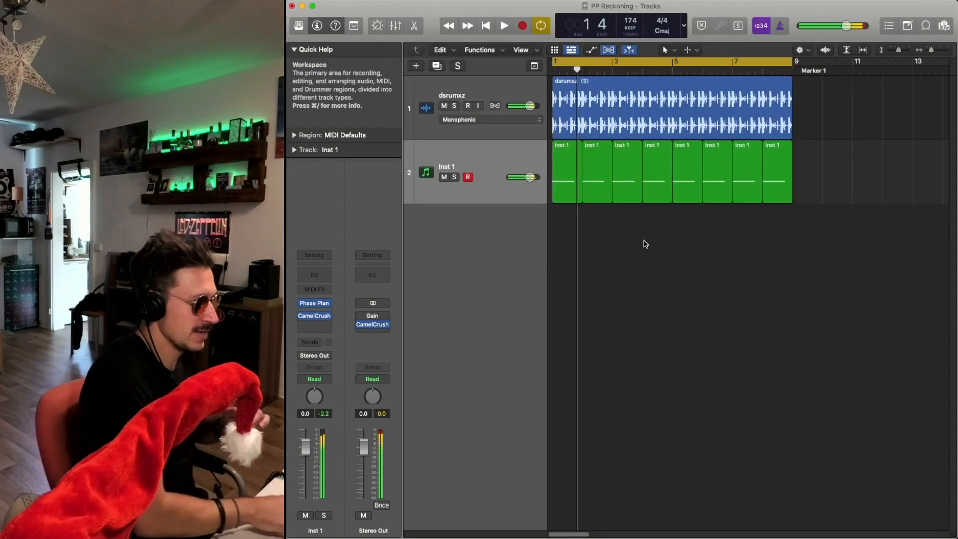